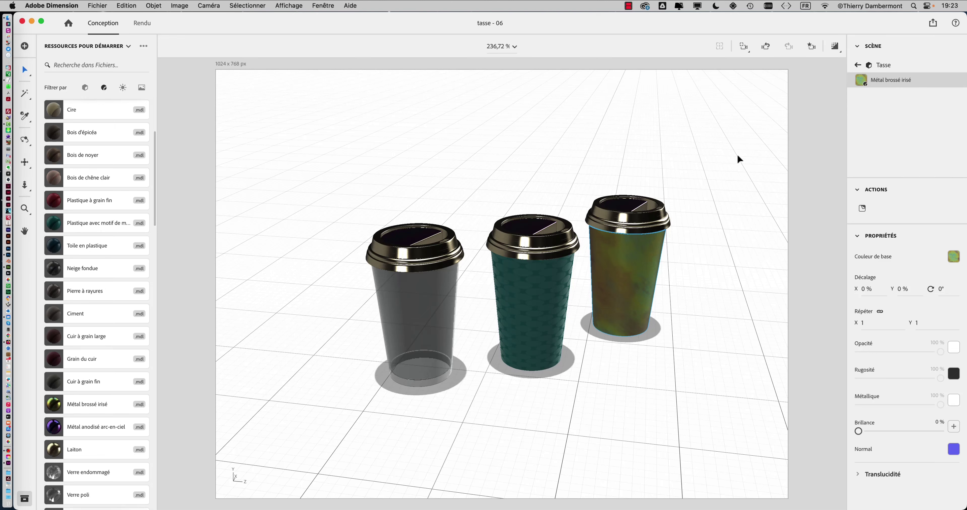
Step: Reread the lid-moving instruction in the notes, then return to the cup scene
{"action": "key", "text": "super+Tab"}
{"action": "scroll", "coordinate": [225, 222], "scroll_direction": "down", "scroll_amount": 3}
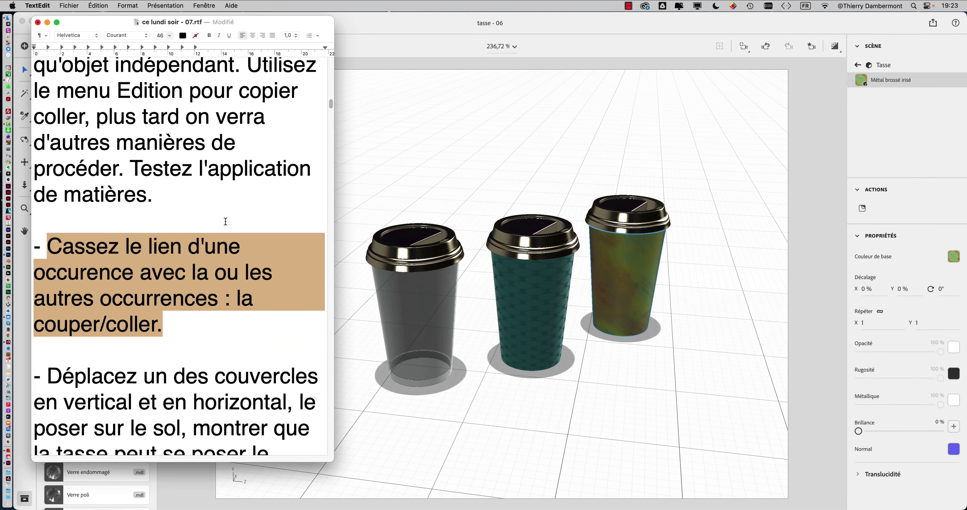
{"action": "scroll", "coordinate": [225, 222], "scroll_direction": "down", "scroll_amount": 3}
{"action": "scroll", "coordinate": [225, 221], "scroll_direction": "down", "scroll_amount": 2}
{"action": "scroll", "coordinate": [225, 219], "scroll_direction": "down", "scroll_amount": 3}
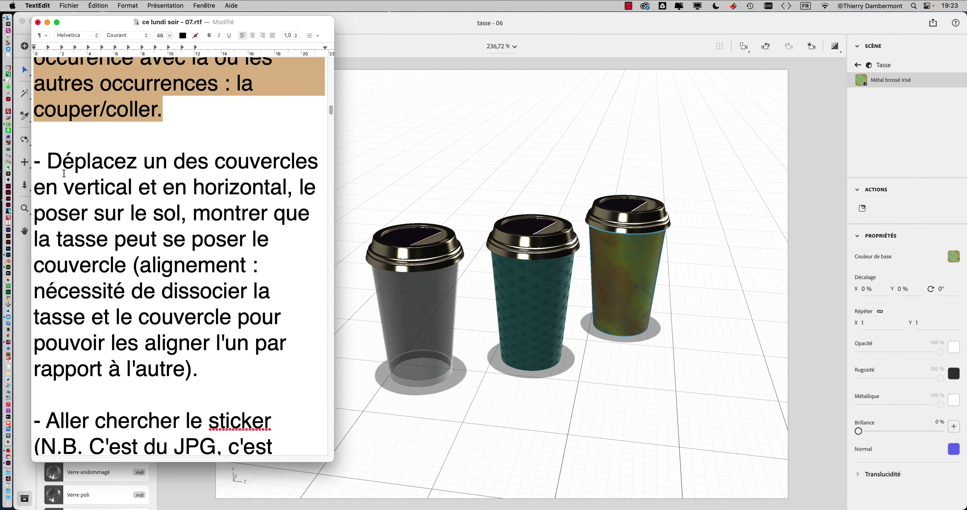
{"action": "left_click_drag", "start_coordinate": [62, 163], "coordinate": [259, 161]}
{"action": "left_click_drag", "start_coordinate": [88, 188], "coordinate": [225, 189]}
{"action": "left_click", "coordinate": [251, 189]}
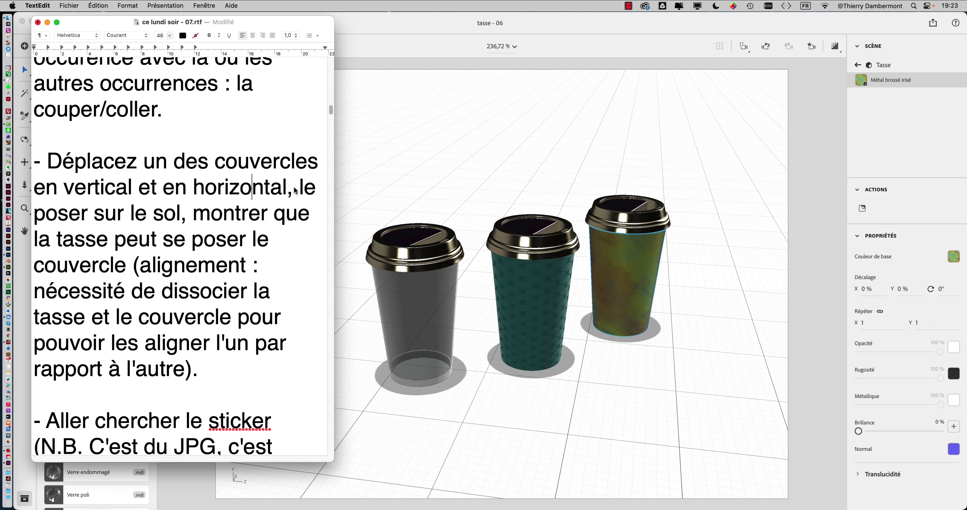
{"action": "left_click", "coordinate": [429, 176]}
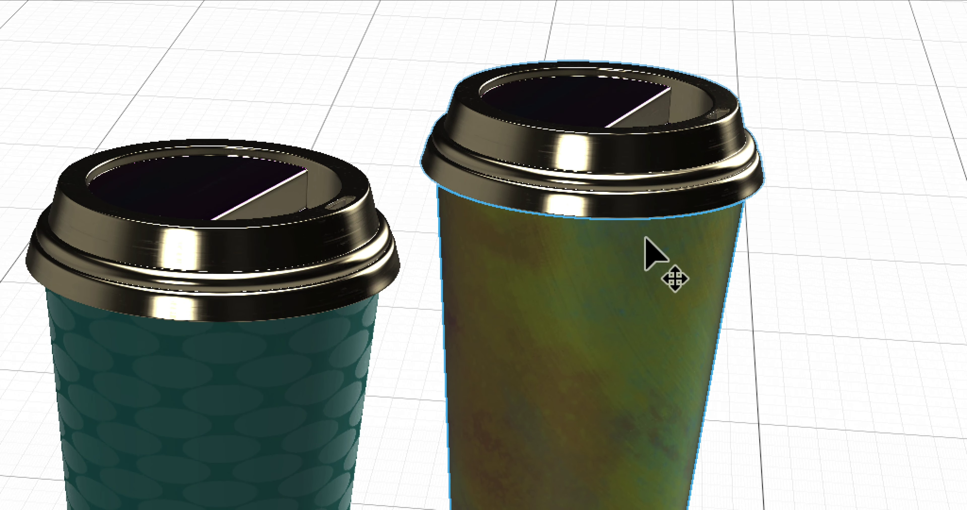
Step: Select the yellow metallic cup, frame it, and orbit to a high three-quarter view
{"action": "left_click", "coordinate": [651, 248]}
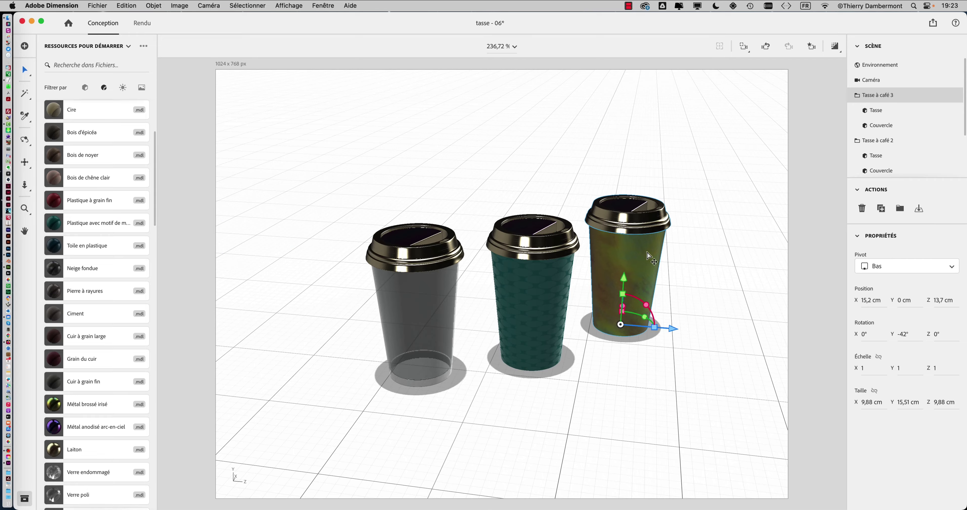
{"action": "key", "text": "f"}
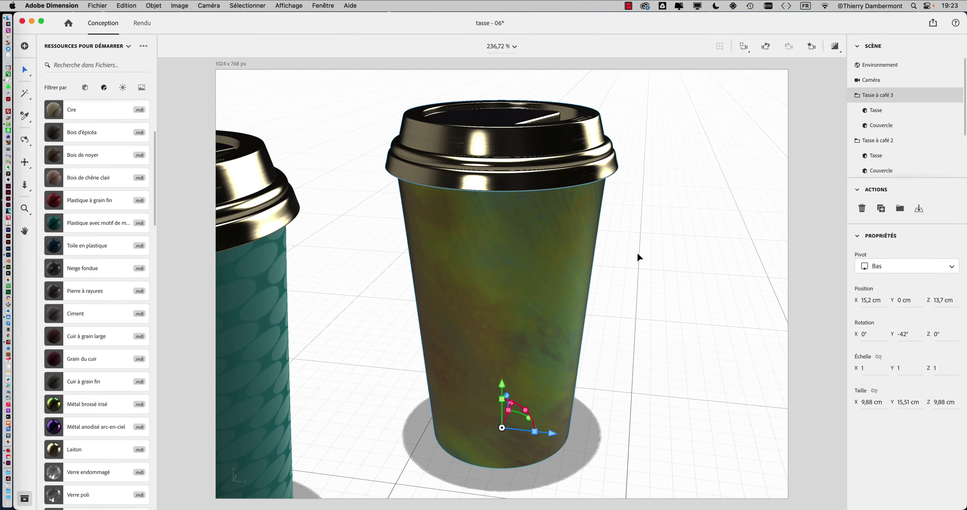
{"action": "mouse_move", "coordinate": [637, 251]}
{"action": "right_mouse_down"}
{"action": "mouse_move", "coordinate": [306, 282]}
{"action": "mouse_move", "coordinate": [547, 242]}
{"action": "right_mouse_up"}
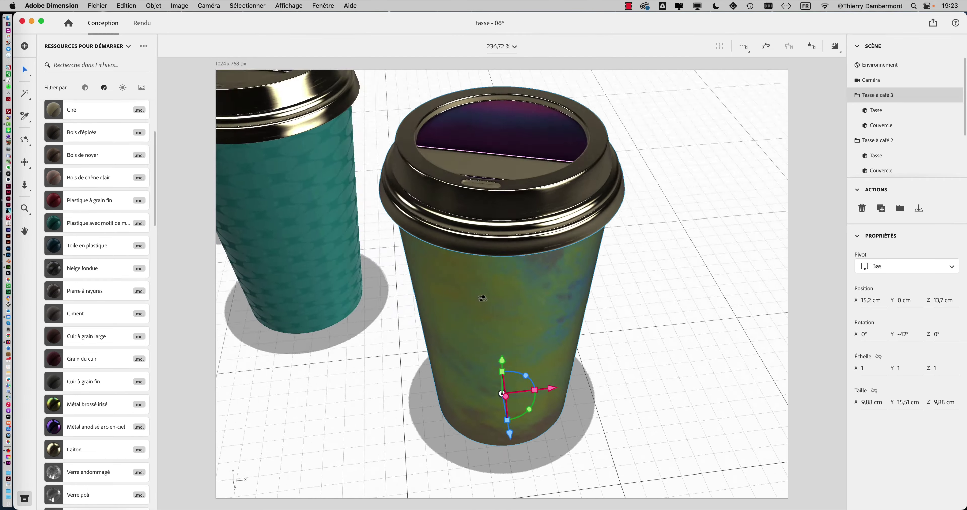
{"action": "scroll", "coordinate": [547, 239], "scroll_direction": "down", "scroll_amount": 3}
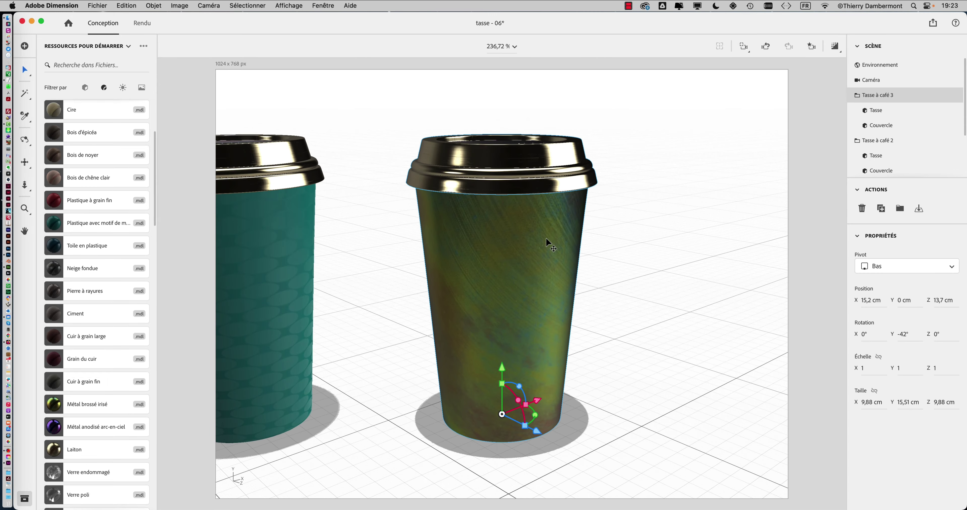
{"action": "mouse_move", "coordinate": [620, 263]}
{"action": "right_mouse_down"}
{"action": "mouse_move", "coordinate": [463, 319]}
{"action": "mouse_move", "coordinate": [613, 283]}
{"action": "right_mouse_up"}
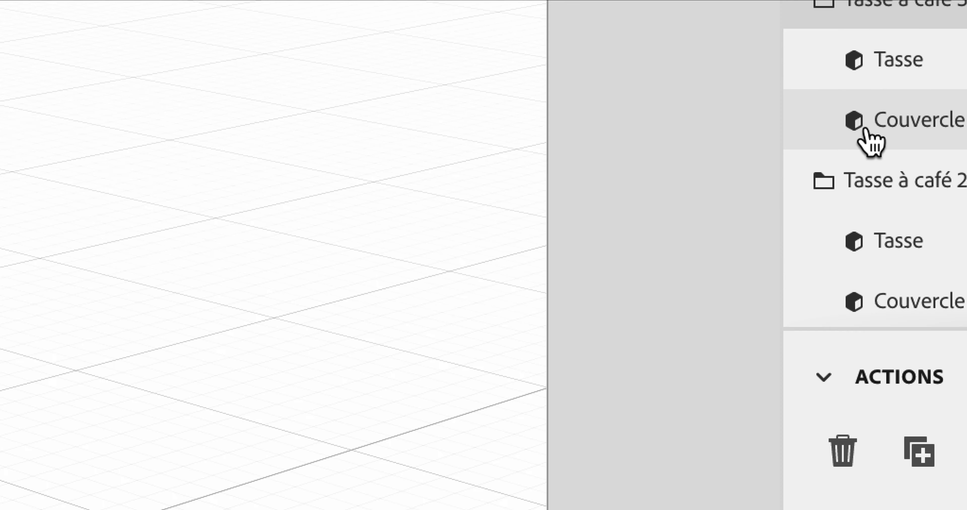
Step: Lift the yellow cup's lid (Couvercle) straight up to Y 16,3 cm
{"action": "left_click", "coordinate": [881, 141]}
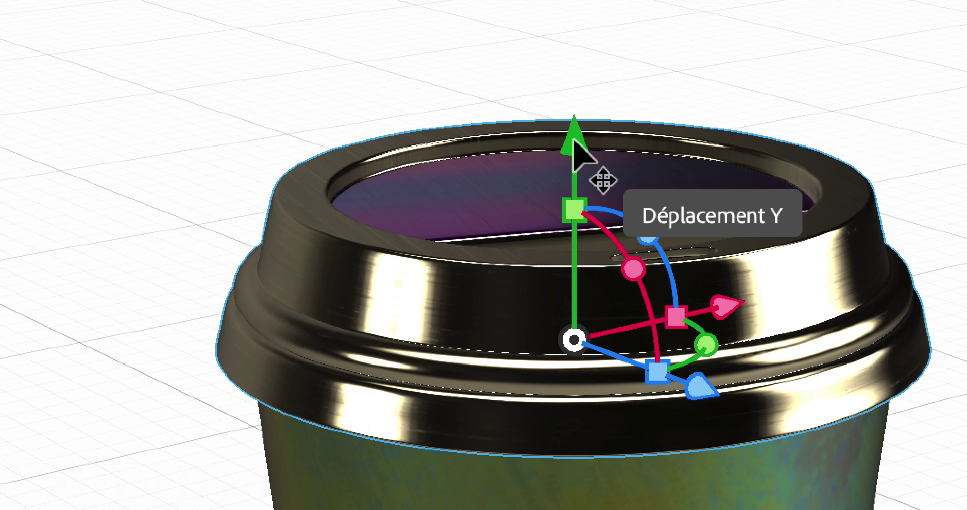
{"action": "left_click_drag", "start_coordinate": [571, 139], "coordinate": [574, 94]}
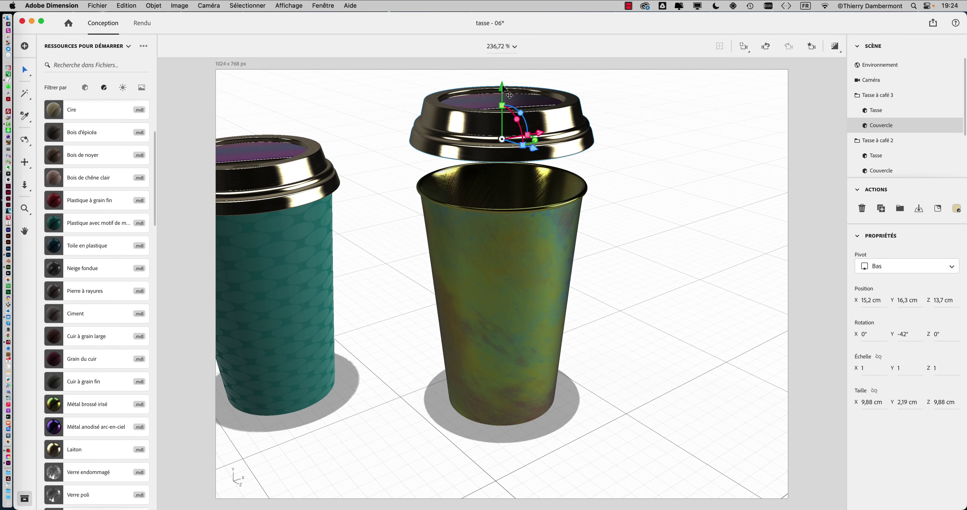
{"action": "scroll", "coordinate": [613, 204], "scroll_direction": "down", "scroll_amount": 8}
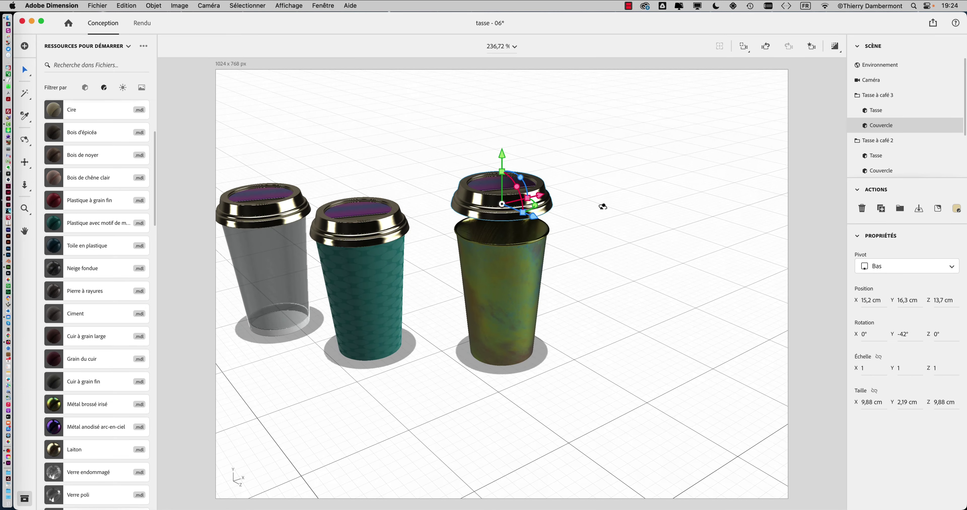
Step: Raise the lid to Y 20,1 cm and slide it sideways off the yellow cup
{"action": "left_click_drag", "start_coordinate": [613, 204], "coordinate": [577, 250]}
{"action": "left_click_drag", "start_coordinate": [509, 167], "coordinate": [512, 128]}
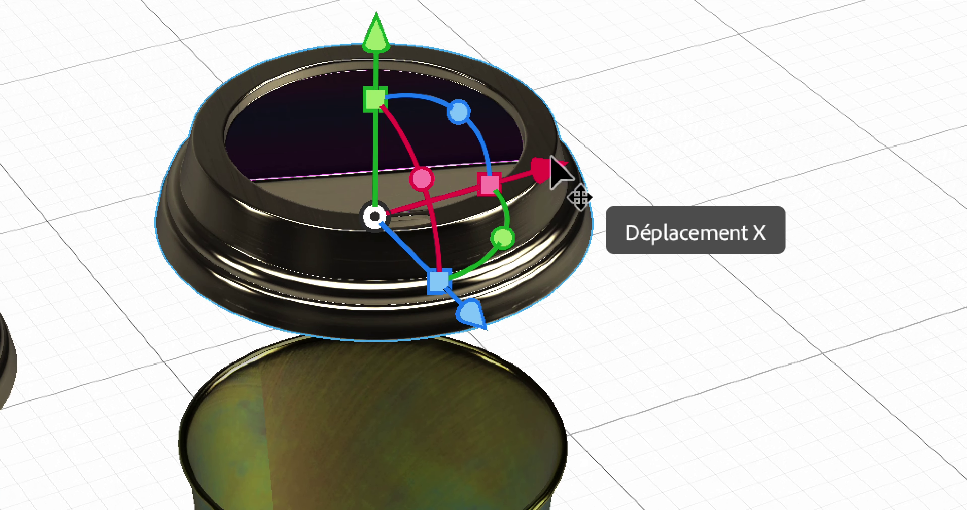
{"action": "left_click_drag", "start_coordinate": [551, 158], "coordinate": [625, 147]}
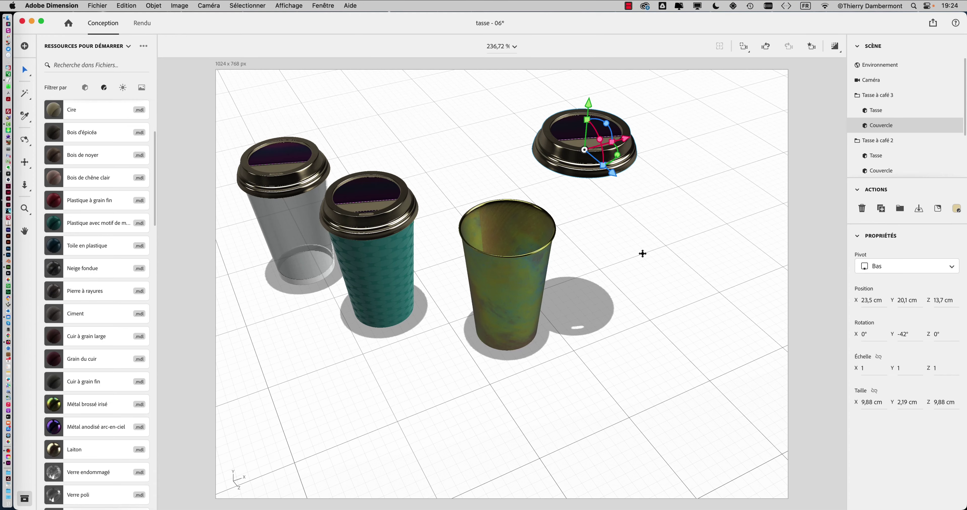
Step: Highlight the phrase 'le poser sur le sol' in the TextEdit notes
{"action": "mouse_move", "coordinate": [643, 253]}
{"action": "middle_mouse_down"}
{"action": "mouse_move", "coordinate": [631, 233]}
{"action": "mouse_move", "coordinate": [634, 286]}
{"action": "mouse_move", "coordinate": [659, 281]}
{"action": "middle_mouse_up"}
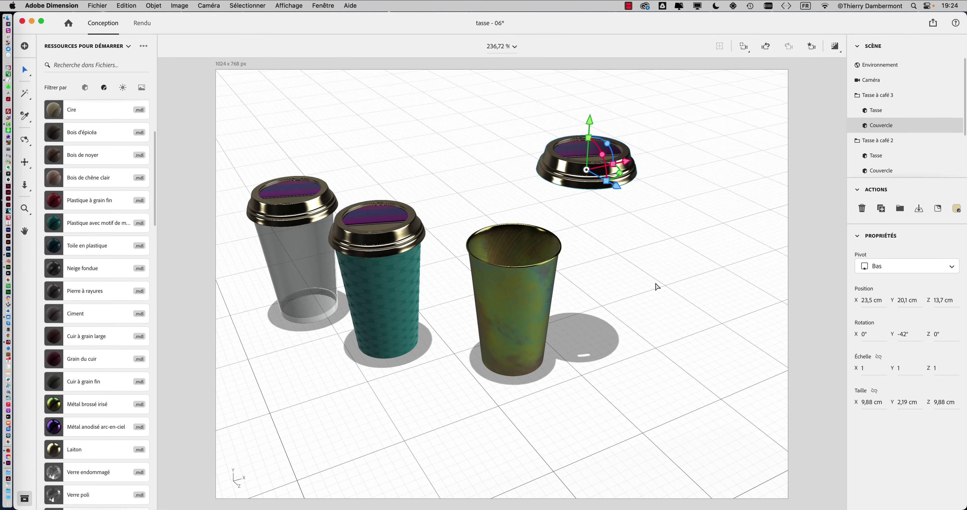
{"action": "key", "text": "super+Tab"}
{"action": "left_click_drag", "start_coordinate": [300, 187], "coordinate": [176, 218]}
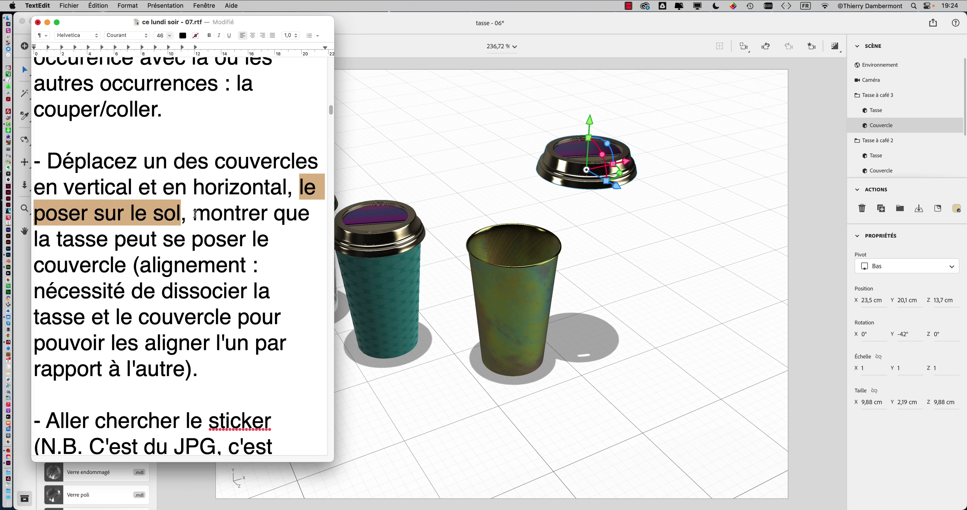
Step: Replace ', montrer que la' with a period and start a new '- L' bullet
{"action": "left_click_drag", "start_coordinate": [194, 215], "coordinate": [206, 222]}
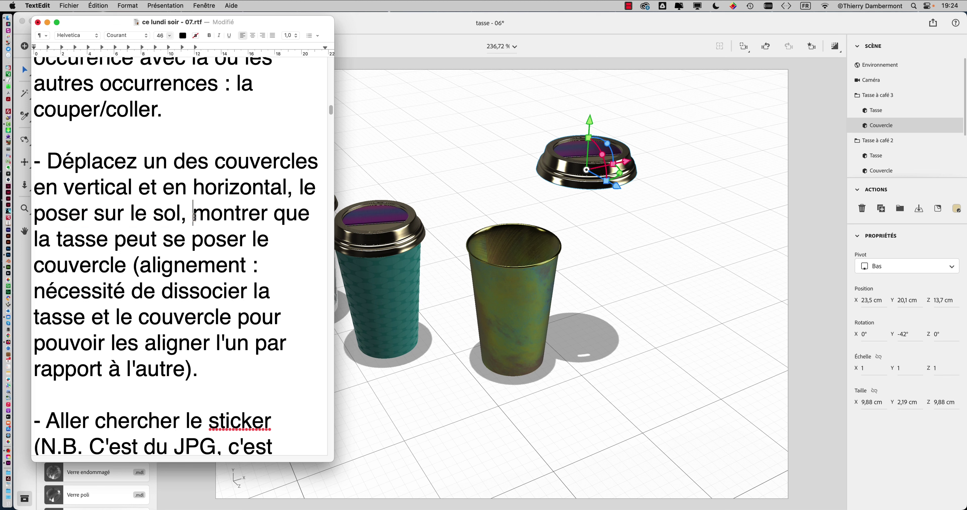
{"action": "type", "text": "."}
{"action": "key", "text": "Return"}
{"action": "key", "text": "Return"}
{"action": "type", "text": "- L"}
{"action": "left_click_drag", "start_coordinate": [300, 188], "coordinate": [287, 202]}
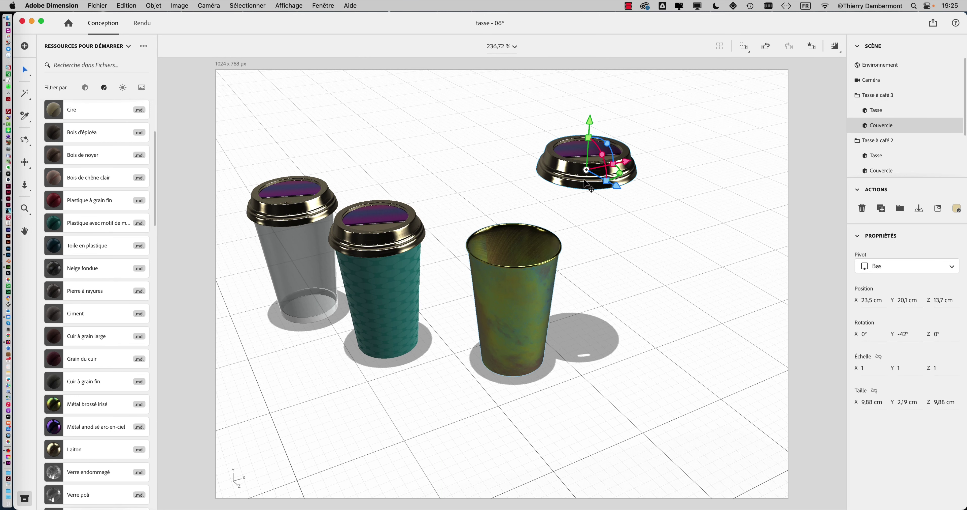
Step: Drop the lid to the ground at Y 0 cm beside the yellow cup, checking from above and ground level
{"action": "mouse_move", "coordinate": [591, 188]}
{"action": "left_mouse_down"}
{"action": "mouse_move", "coordinate": [603, 383]}
{"action": "mouse_move", "coordinate": [651, 340]}
{"action": "mouse_move", "coordinate": [617, 365]}
{"action": "mouse_move", "coordinate": [610, 343]}
{"action": "left_mouse_up"}
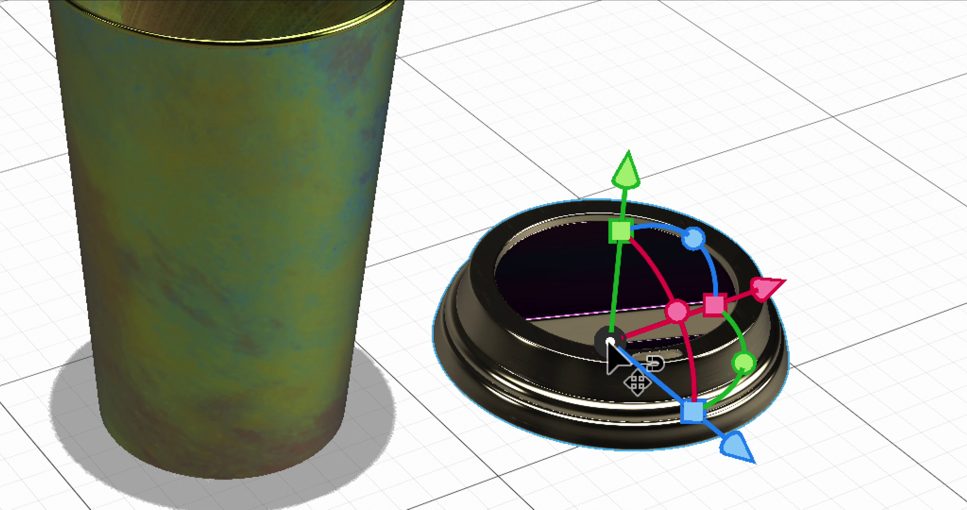
{"action": "mouse_move", "coordinate": [616, 327]}
{"action": "left_mouse_down"}
{"action": "mouse_move", "coordinate": [676, 313]}
{"action": "mouse_move", "coordinate": [642, 338]}
{"action": "mouse_move", "coordinate": [548, 357]}
{"action": "left_mouse_up"}
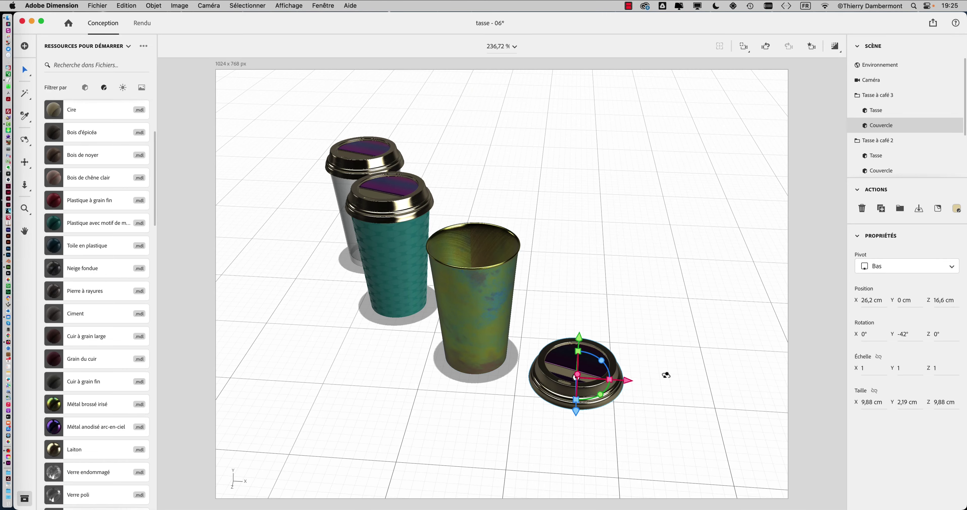
{"action": "mouse_move", "coordinate": [666, 375]}
{"action": "left_mouse_down"}
{"action": "mouse_move", "coordinate": [326, 282]}
{"action": "mouse_move", "coordinate": [559, 341]}
{"action": "mouse_move", "coordinate": [678, 331]}
{"action": "left_mouse_up"}
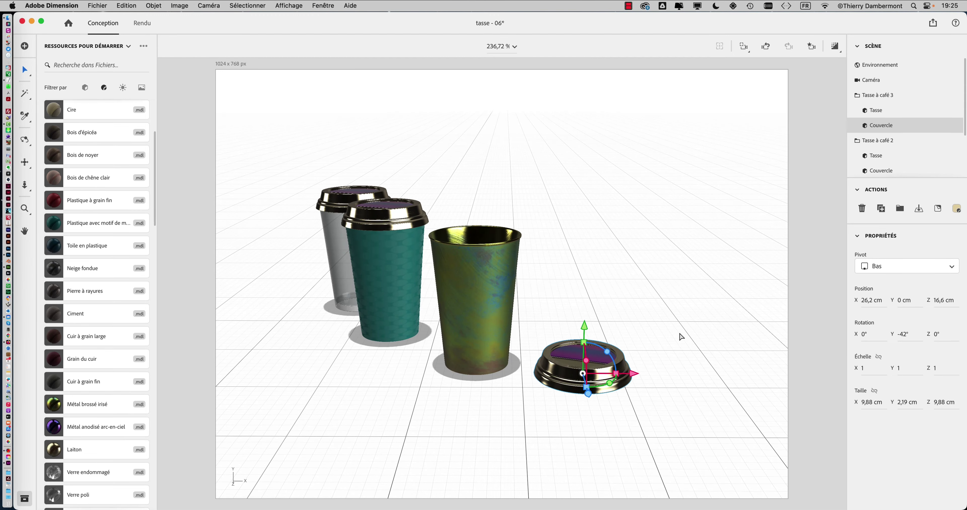
{"action": "key", "text": "super+Tab"}
Step: Highlight the 'La tasse peut se poser le couvercle' paragraph in the notes, then return to Dimension
{"action": "scroll", "coordinate": [86, 248], "scroll_direction": "down", "scroll_amount": 1}
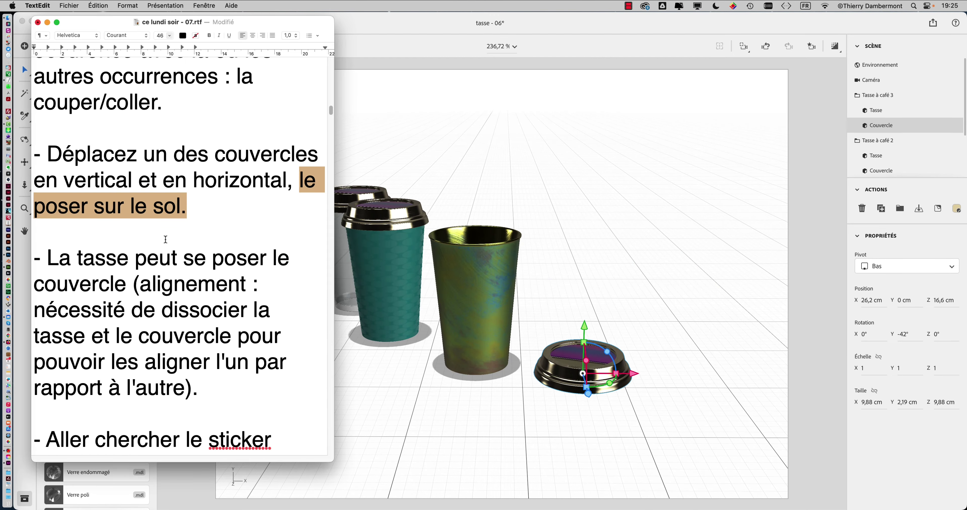
{"action": "mouse_move", "coordinate": [71, 251]}
{"action": "left_mouse_down"}
{"action": "mouse_move", "coordinate": [59, 251]}
{"action": "mouse_move", "coordinate": [199, 286]}
{"action": "mouse_move", "coordinate": [236, 324]}
{"action": "mouse_move", "coordinate": [255, 370]}
{"action": "left_mouse_up"}
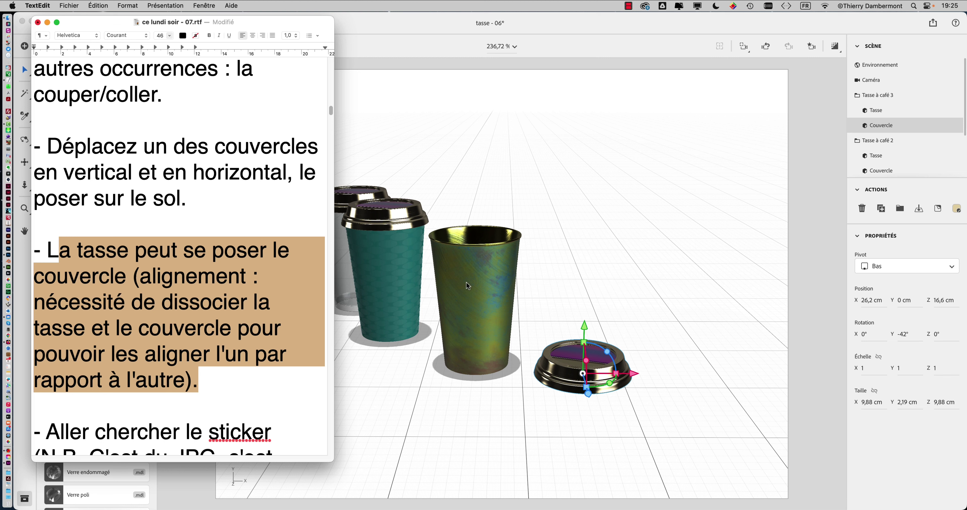
{"action": "left_click", "coordinate": [508, 204]}
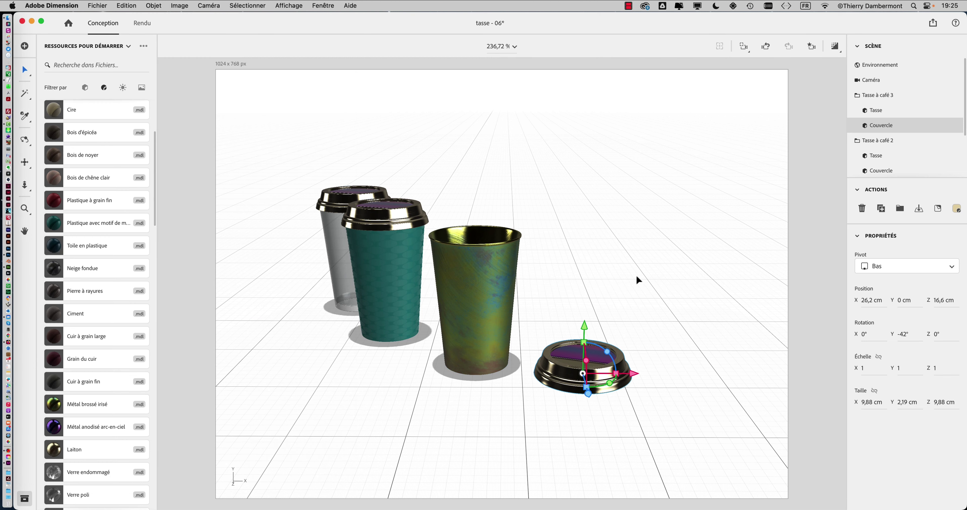
{"action": "mouse_move", "coordinate": [877, 110]}
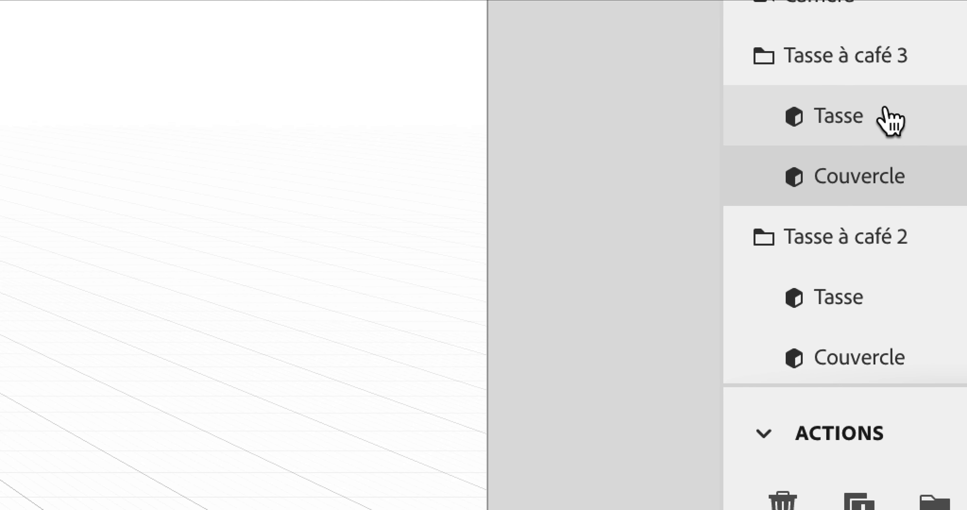
Step: Select the Tasse à café 3 group and bring up the Objet menu at Dissocier
{"action": "left_click", "coordinate": [894, 101]}
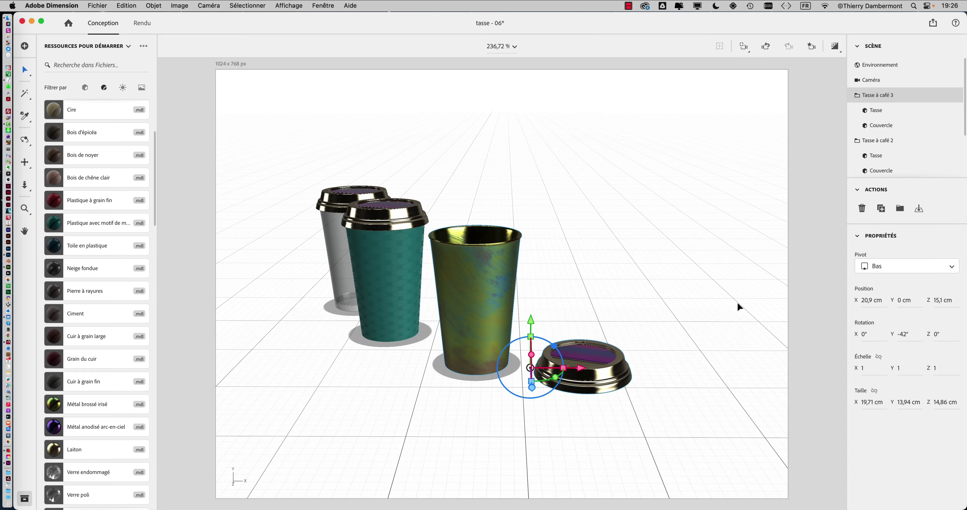
{"action": "left_click", "coordinate": [711, 186]}
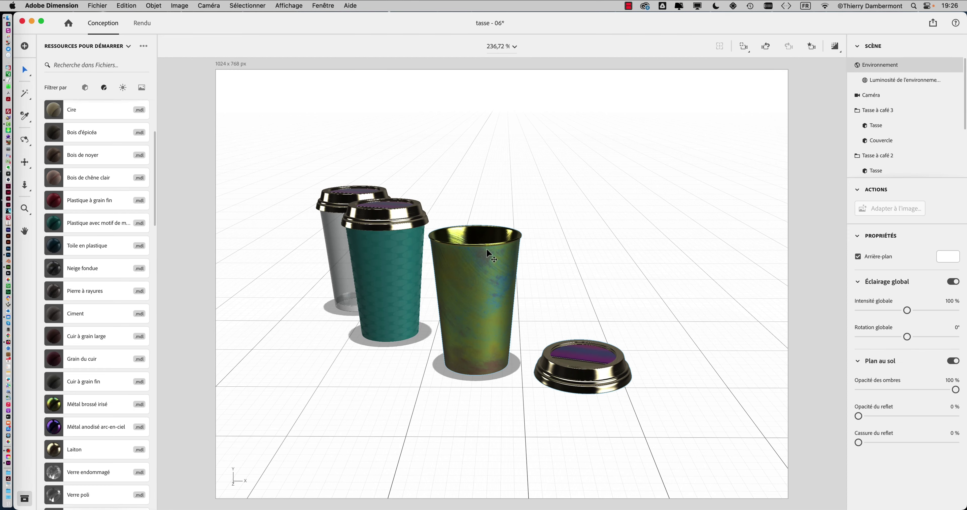
{"action": "left_click", "coordinate": [486, 250]}
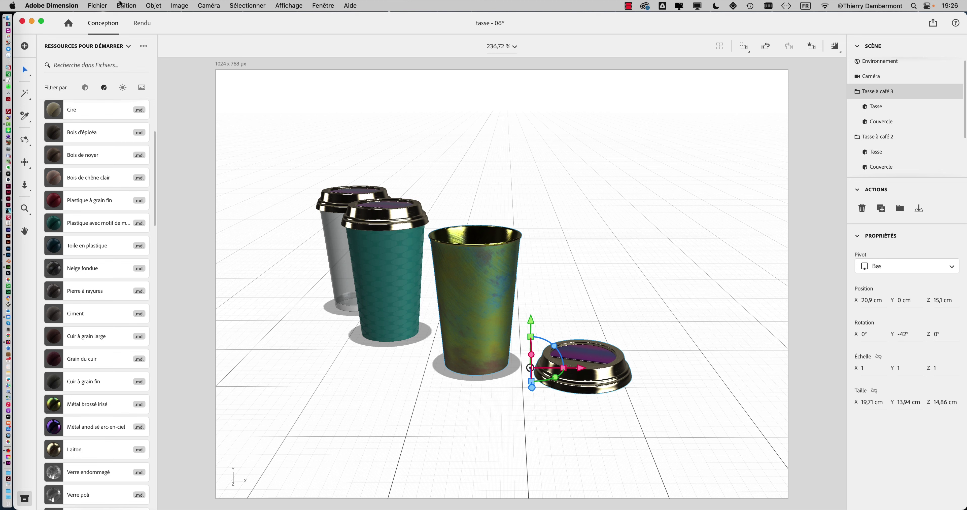
{"action": "left_click", "coordinate": [158, 6]}
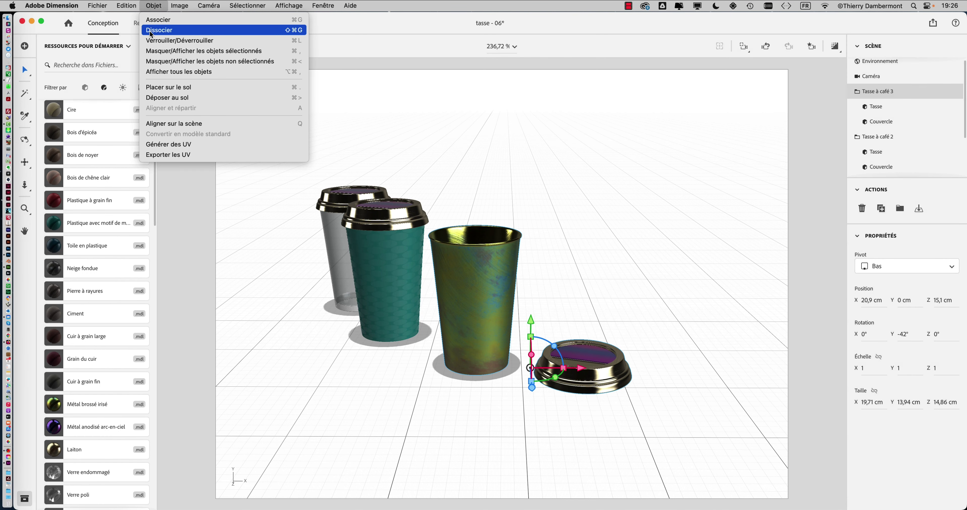
Step: Ungroup Tasse à café 3 with Dissocier and confirm the cup and lid select separately
{"action": "left_click", "coordinate": [151, 30]}
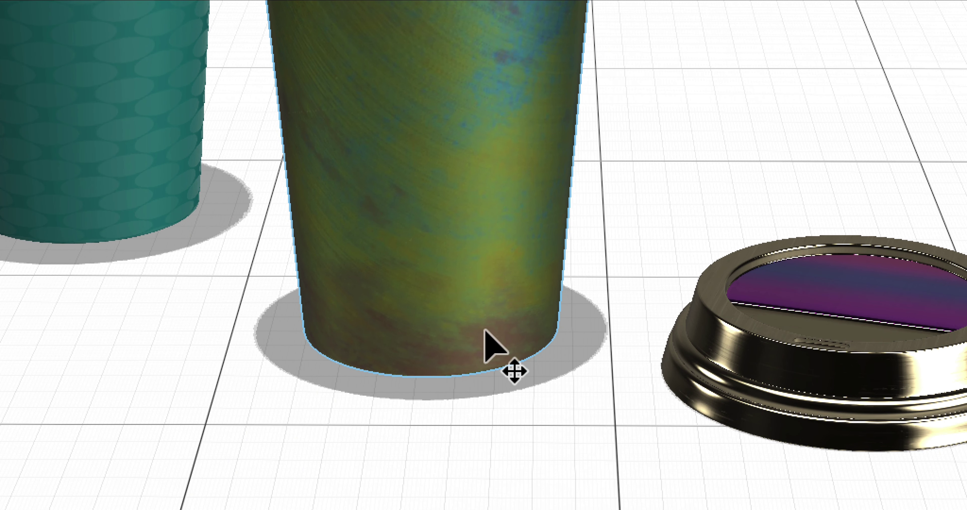
{"action": "left_click", "coordinate": [490, 344]}
{"action": "left_click", "coordinate": [545, 338]}
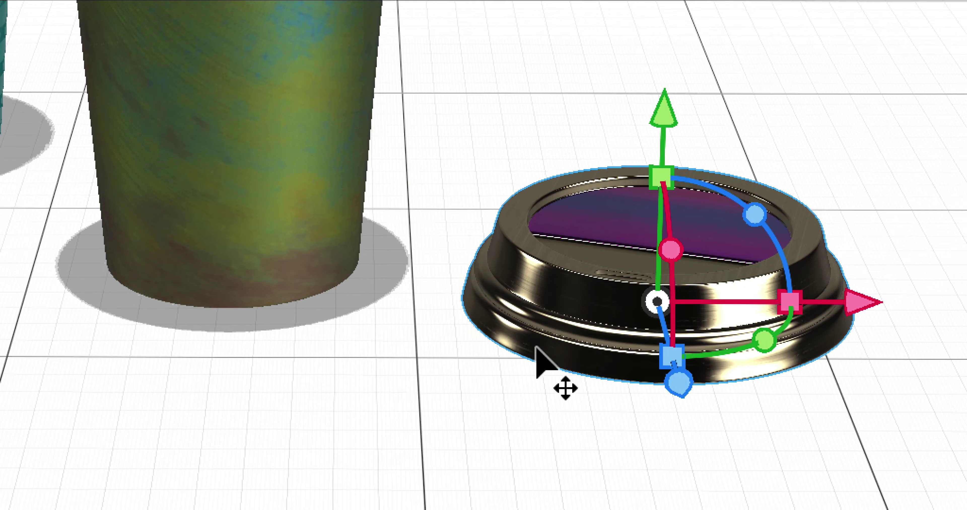
{"action": "left_click_drag", "start_coordinate": [125, 471], "coordinate": [545, 340]}
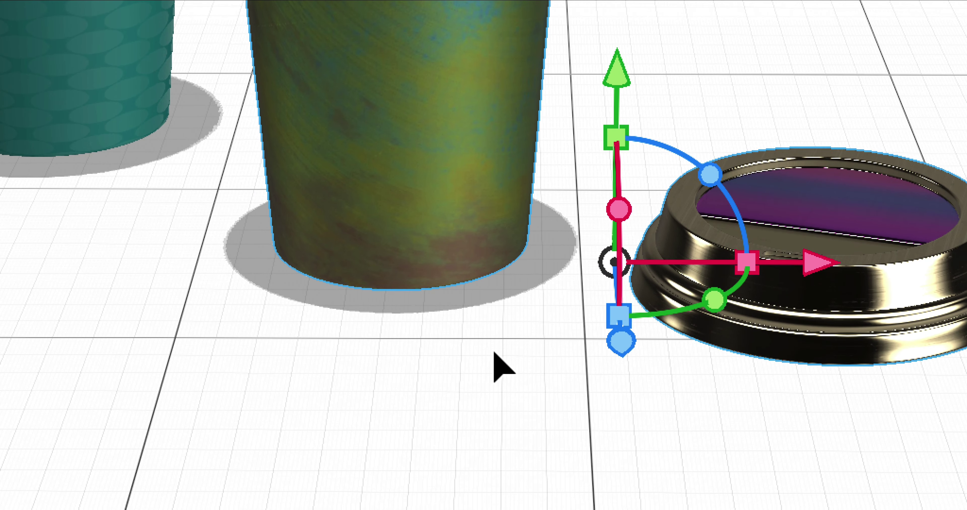
{"action": "left_click", "coordinate": [493, 354]}
{"action": "left_click", "coordinate": [492, 332]}
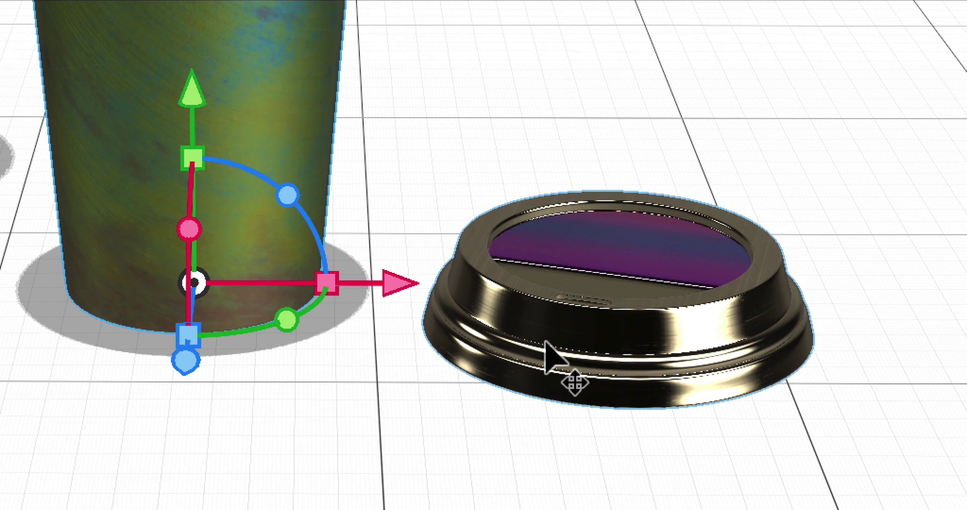
{"action": "left_click", "coordinate": [558, 366]}
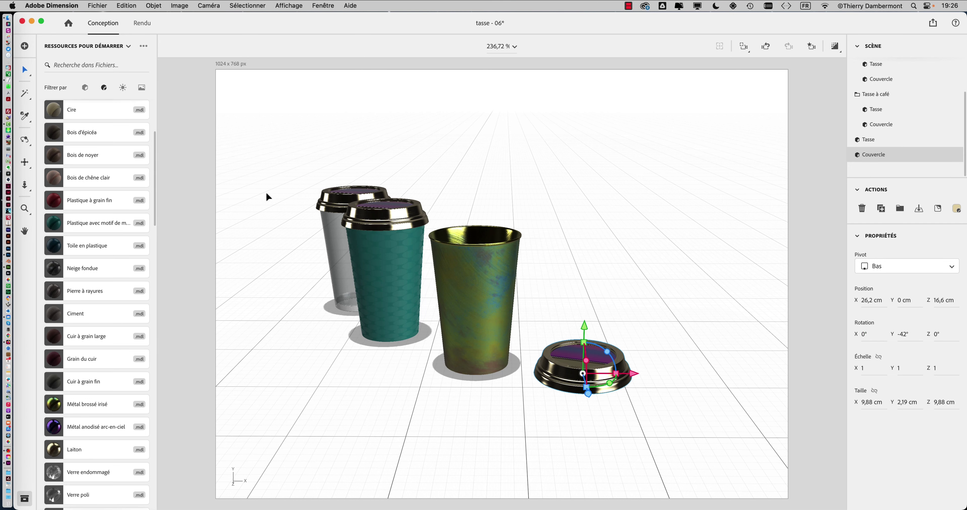
{"action": "left_click", "coordinate": [639, 297]}
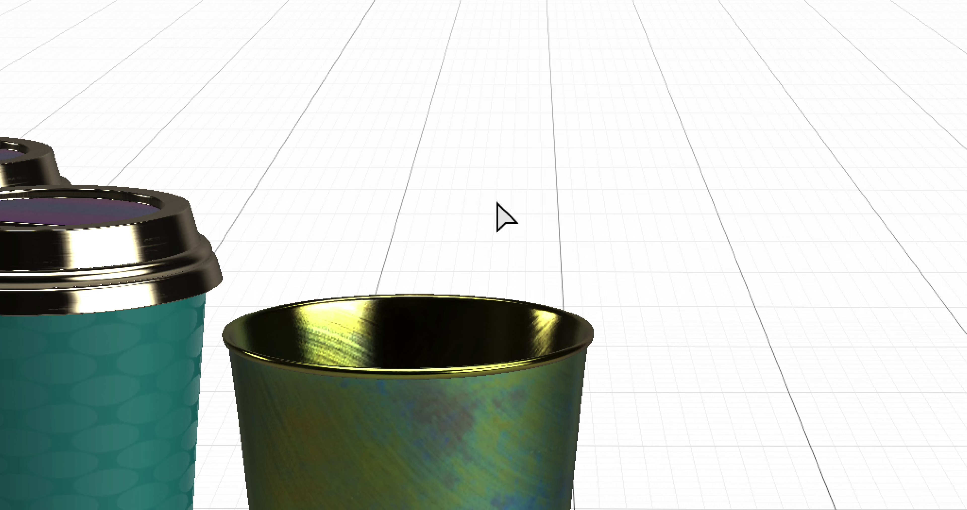
Step: Collapse the Tasse à café and Tasse à café 2 groups in the Scene panel
{"action": "left_click_drag", "start_coordinate": [498, 203], "coordinate": [556, 332]}
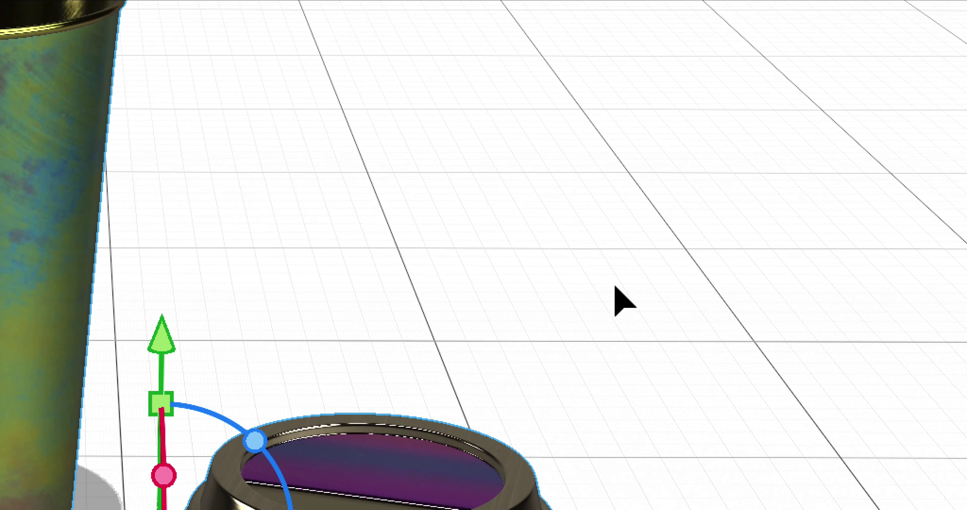
{"action": "left_click", "coordinate": [901, 97]}
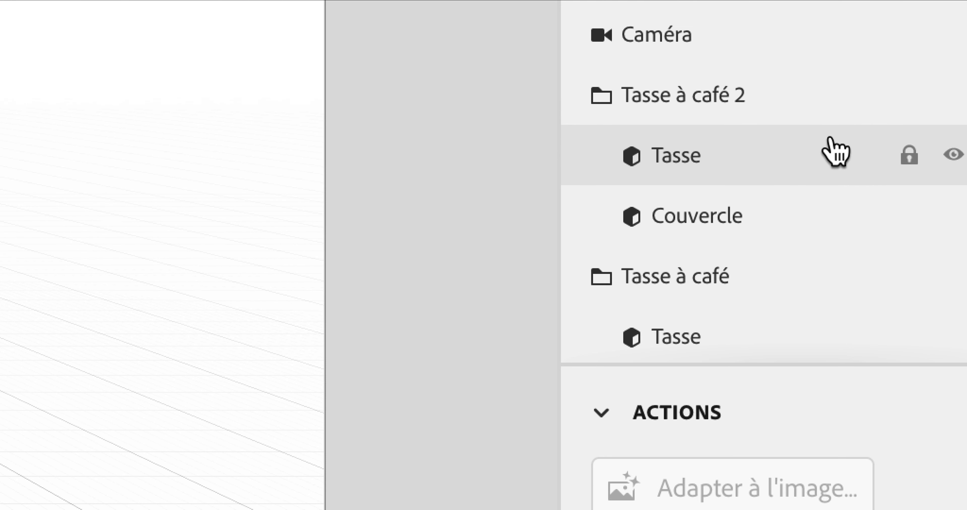
{"action": "scroll", "coordinate": [826, 151], "scroll_direction": "down", "scroll_amount": 3}
{"action": "scroll", "coordinate": [826, 151], "scroll_direction": "down", "scroll_amount": 2}
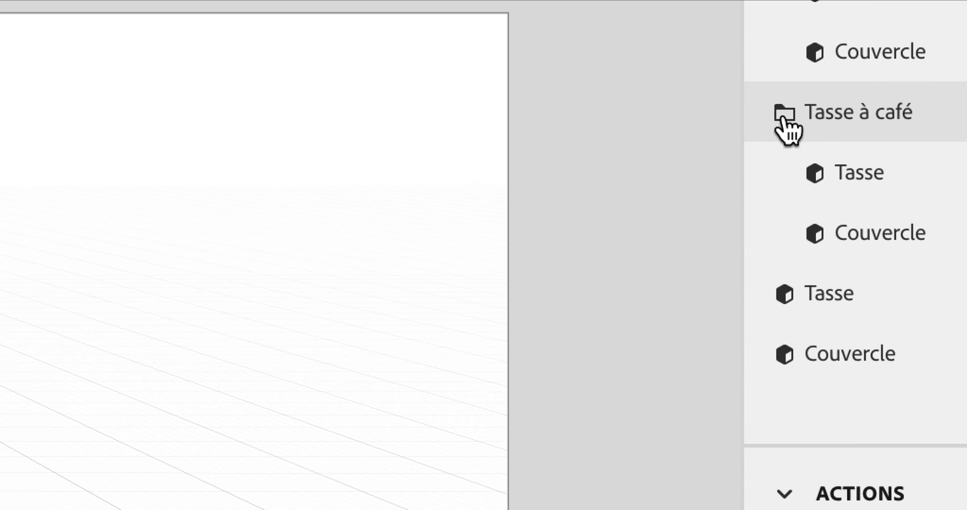
{"action": "left_click", "coordinate": [782, 115]}
{"action": "left_click", "coordinate": [784, 52]}
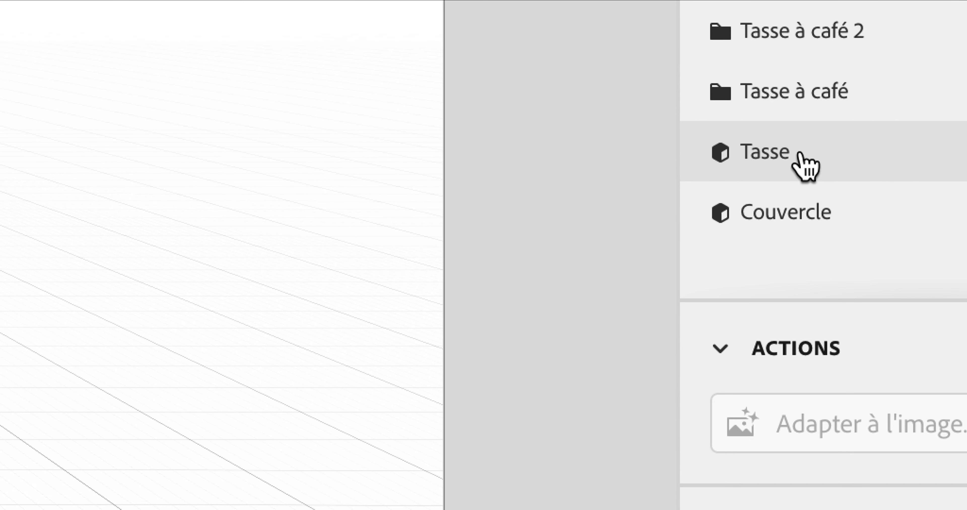
Step: Select Tasse together with Couvercle and centre the cup over the lid along X
{"action": "left_click", "coordinate": [808, 167]}
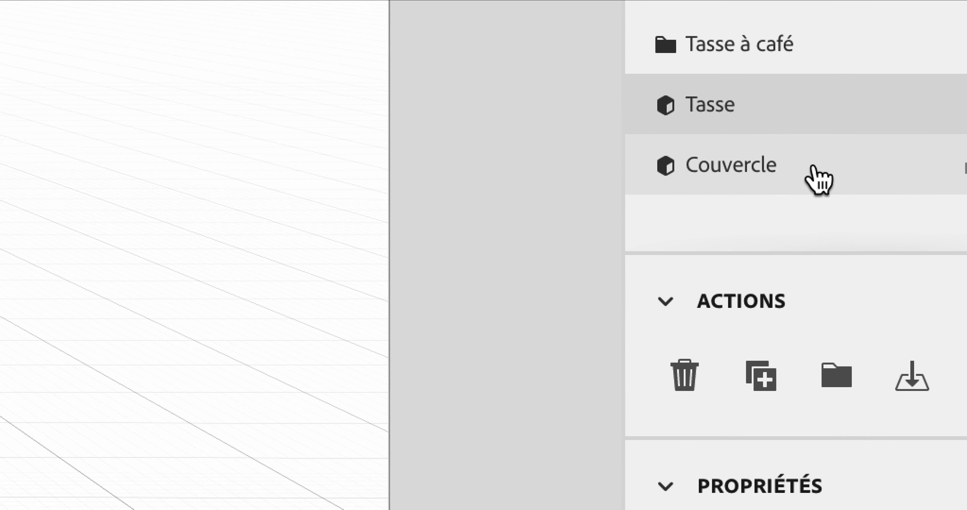
{"action": "left_click", "coordinate": [819, 179]}
{"action": "left_click", "coordinate": [814, 155]}
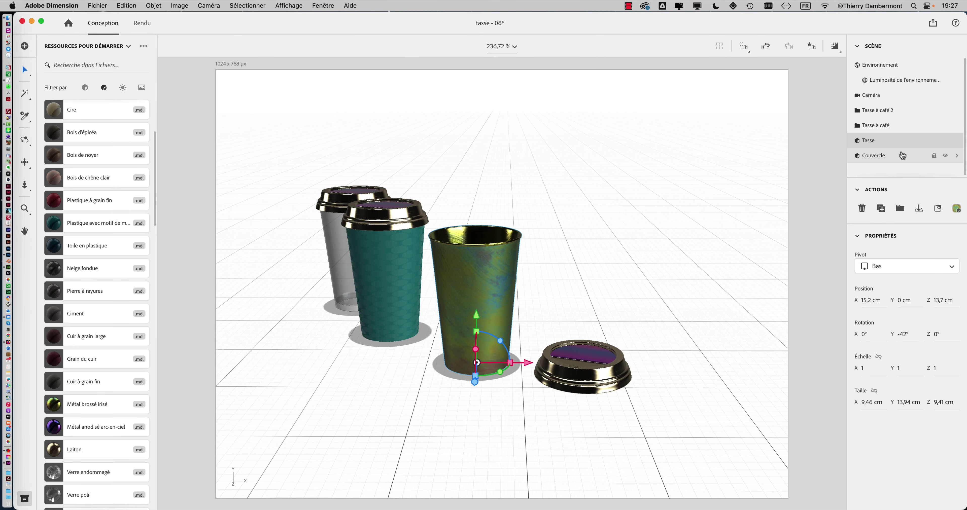
{"action": "left_click", "coordinate": [903, 157], "text": "shift"}
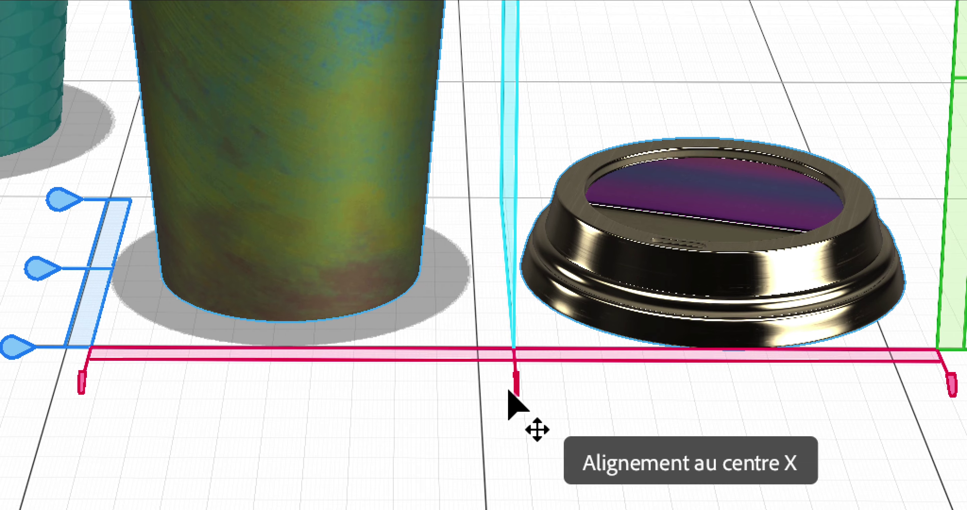
{"action": "middle_click_drag", "start_coordinate": [508, 390], "coordinate": [537, 381]}
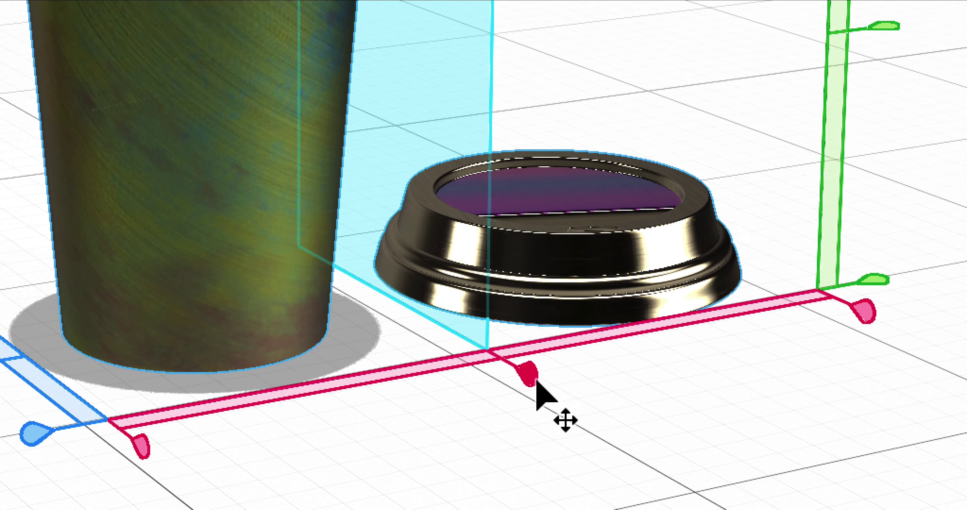
{"action": "left_click", "coordinate": [531, 374]}
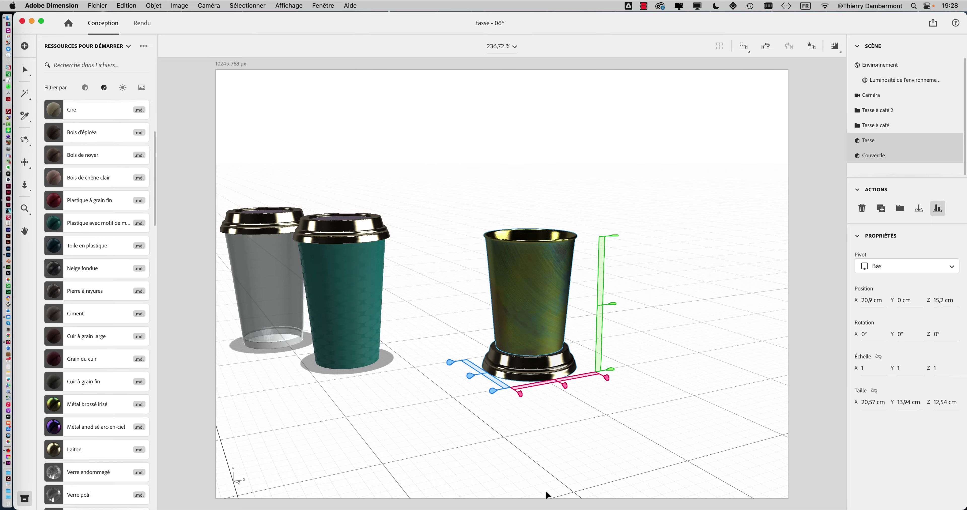
{"action": "mouse_move", "coordinate": [647, 415]}
{"action": "right_mouse_down"}
{"action": "mouse_move", "coordinate": [376, 409]}
{"action": "mouse_move", "coordinate": [615, 423]}
{"action": "mouse_move", "coordinate": [644, 399]}
{"action": "mouse_move", "coordinate": [622, 421]}
{"action": "mouse_move", "coordinate": [638, 413]}
{"action": "right_mouse_up"}
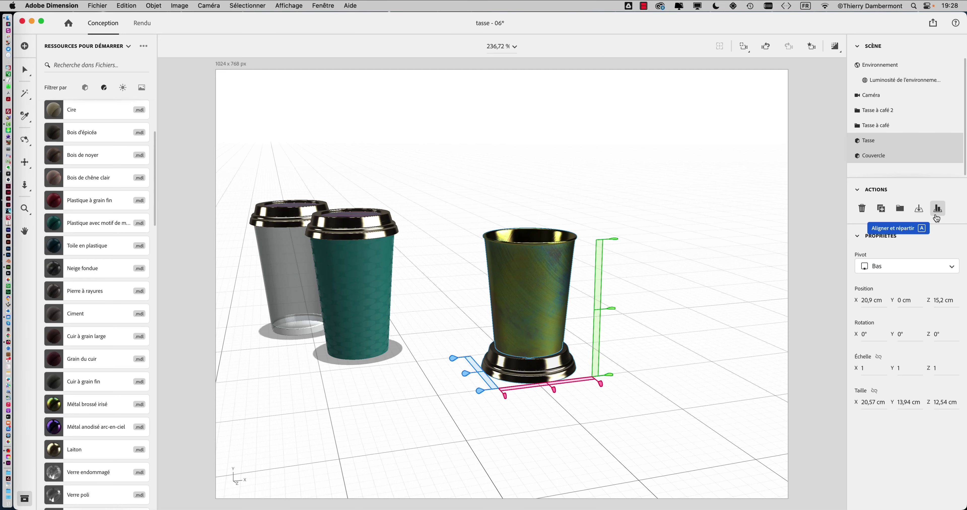
Step: Save As, changing the version number from 6 to 7 to create tasse - 07.dn
{"action": "left_click", "coordinate": [104, 6]}
{"action": "left_click", "coordinate": [131, 104]}
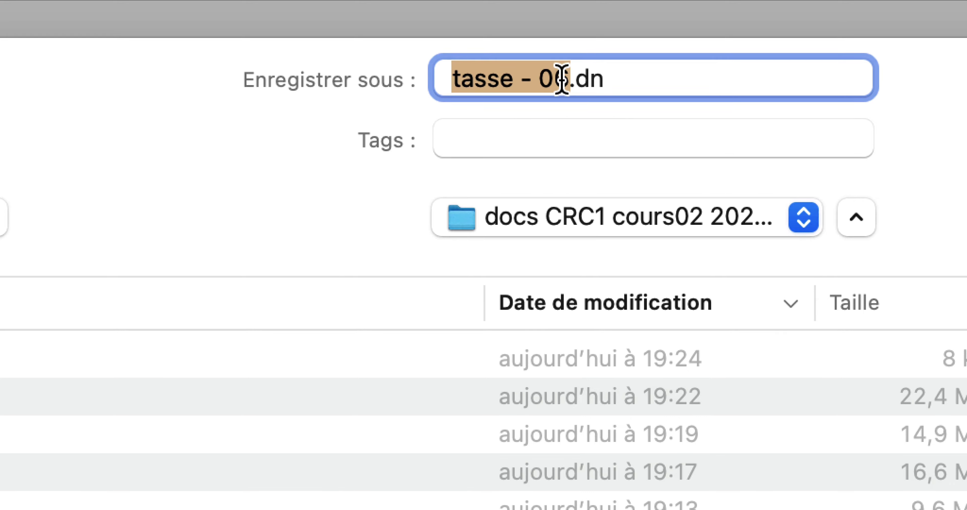
{"action": "left_click", "coordinate": [562, 79]}
{"action": "key", "text": "shift+Right"}
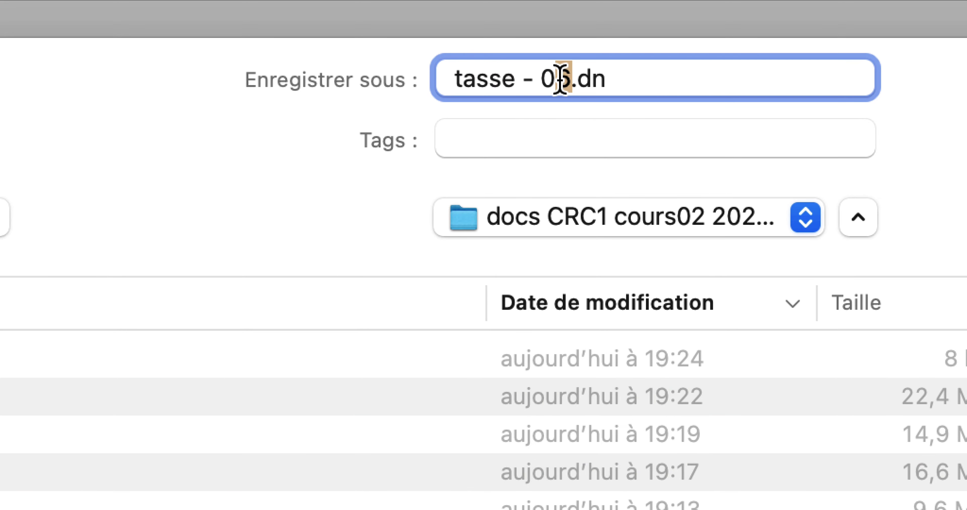
{"action": "type", "text": "7"}
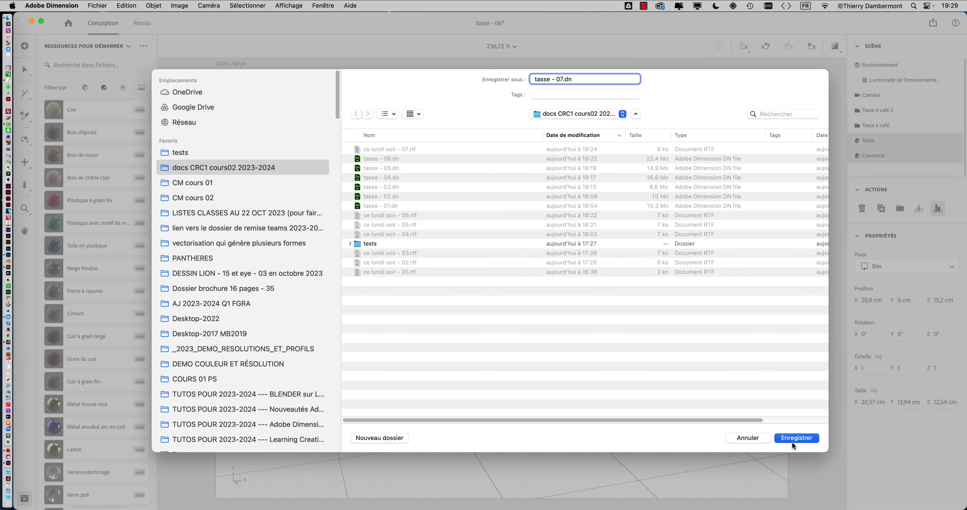
{"action": "left_click", "coordinate": [792, 442]}
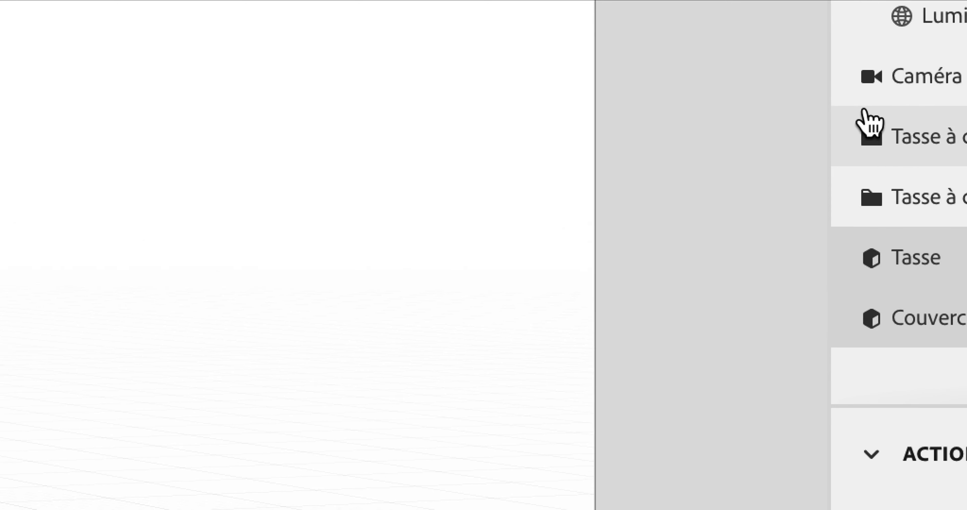
{"action": "left_click", "coordinate": [864, 118]}
{"action": "left_click", "coordinate": [864, 127]}
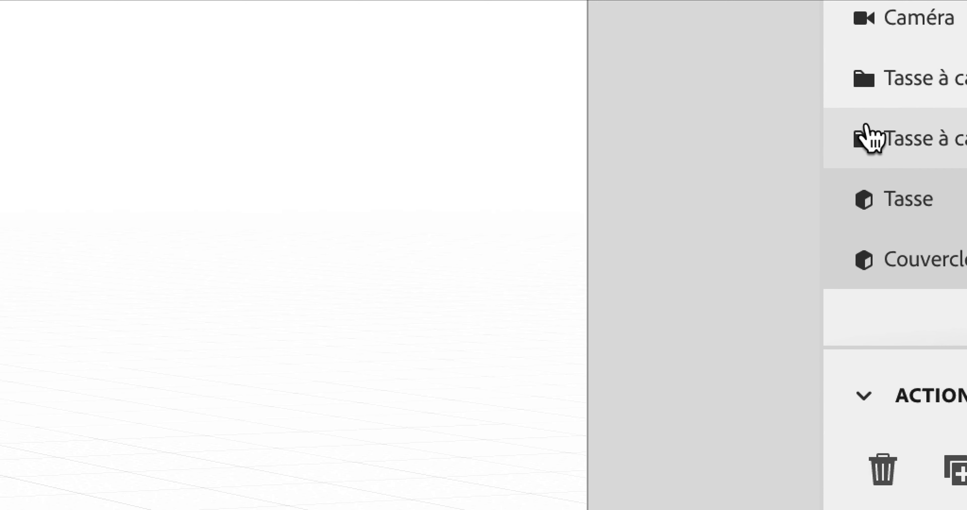
{"action": "left_click", "coordinate": [870, 141]}
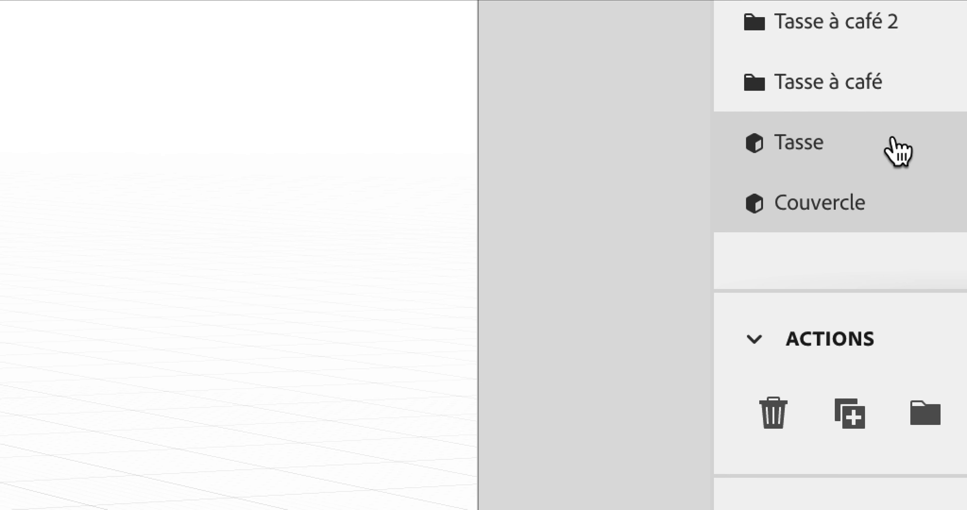
{"action": "left_click", "coordinate": [894, 141]}
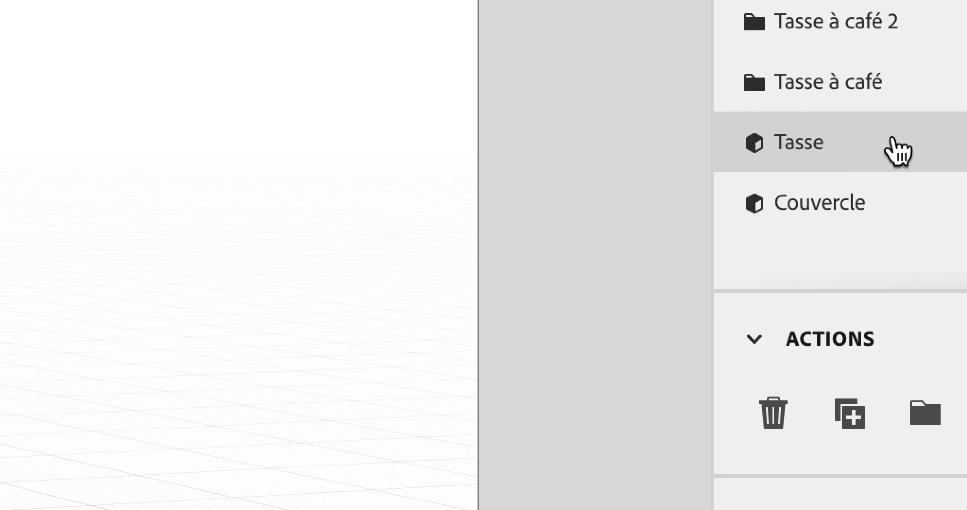
{"action": "left_click", "coordinate": [894, 150], "text": "shift"}
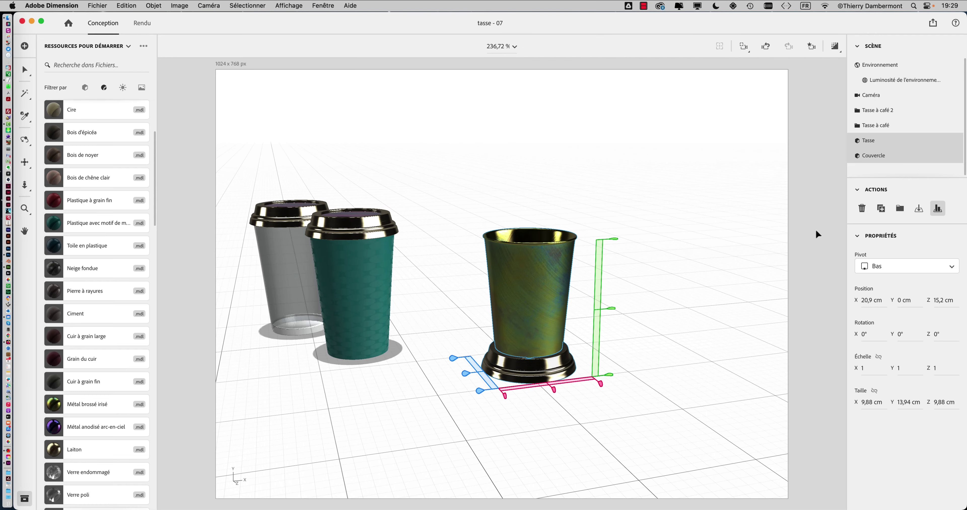
{"action": "left_click", "coordinate": [683, 352]}
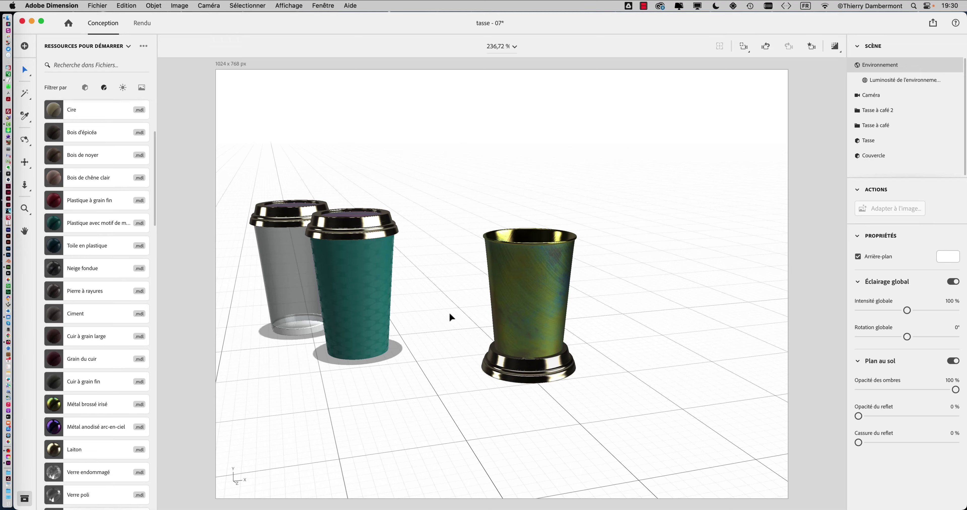
Step: Stand the Tasse cup on its lid base at X 20,9, Y 0, Z 15,2 cm
{"action": "mouse_move", "coordinate": [450, 316]}
{"action": "middle_mouse_down"}
{"action": "mouse_move", "coordinate": [695, 326]}
{"action": "mouse_move", "coordinate": [603, 324]}
{"action": "middle_mouse_up"}
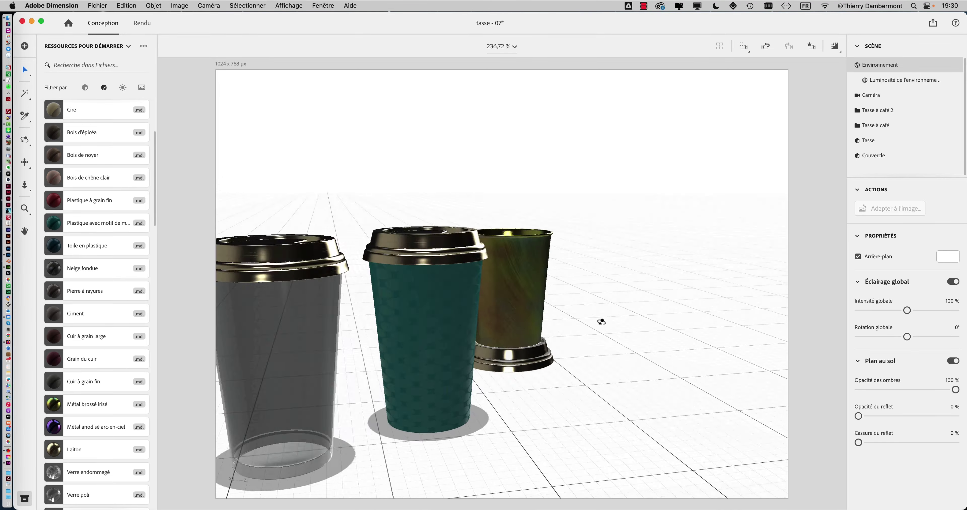
{"action": "mouse_move", "coordinate": [378, 233]}
{"action": "middle_mouse_down"}
{"action": "mouse_move", "coordinate": [356, 344]}
{"action": "mouse_move", "coordinate": [458, 392]}
{"action": "mouse_move", "coordinate": [508, 332]}
{"action": "mouse_move", "coordinate": [471, 293]}
{"action": "middle_mouse_up"}
{"action": "left_click_drag", "start_coordinate": [471, 293], "coordinate": [561, 399]}
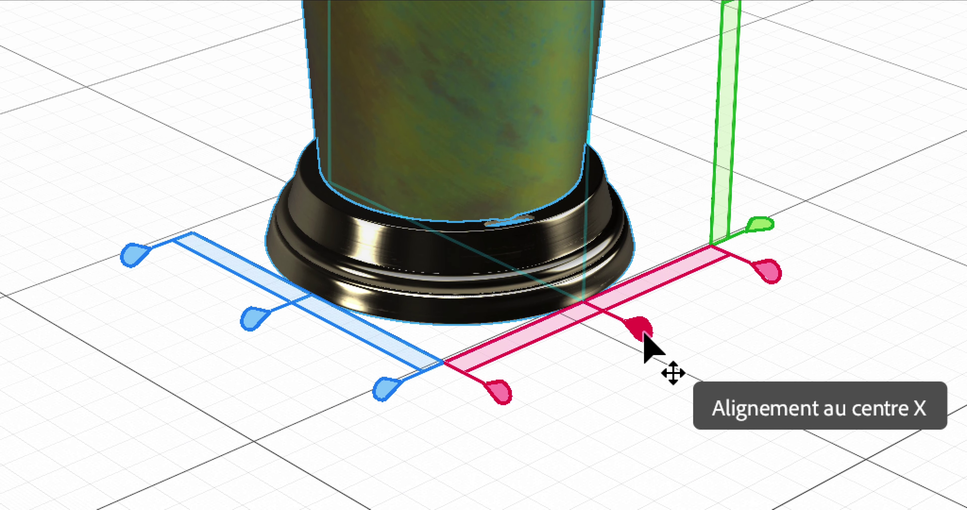
{"action": "left_click", "coordinate": [644, 334]}
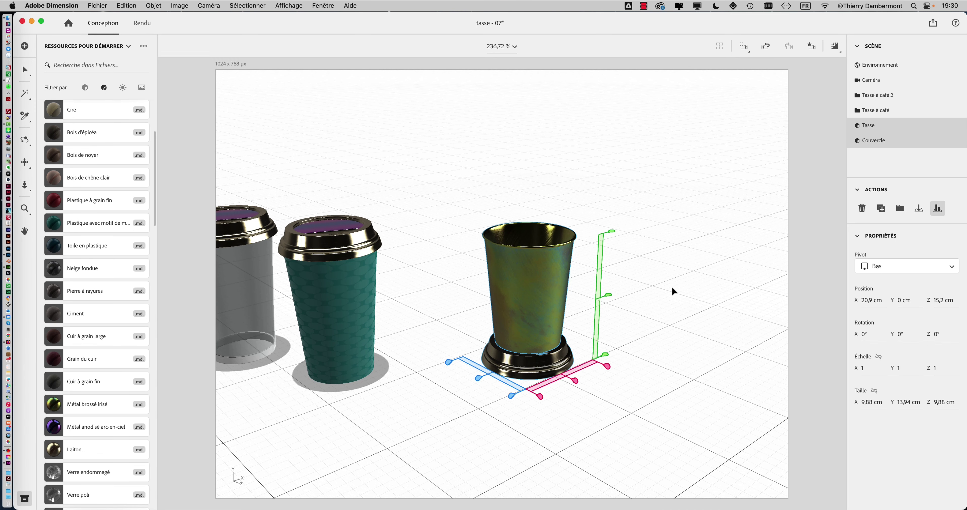
Step: Switch to TextEdit briefly, then return to the Dimension scene
{"action": "key", "text": "super+Tab"}
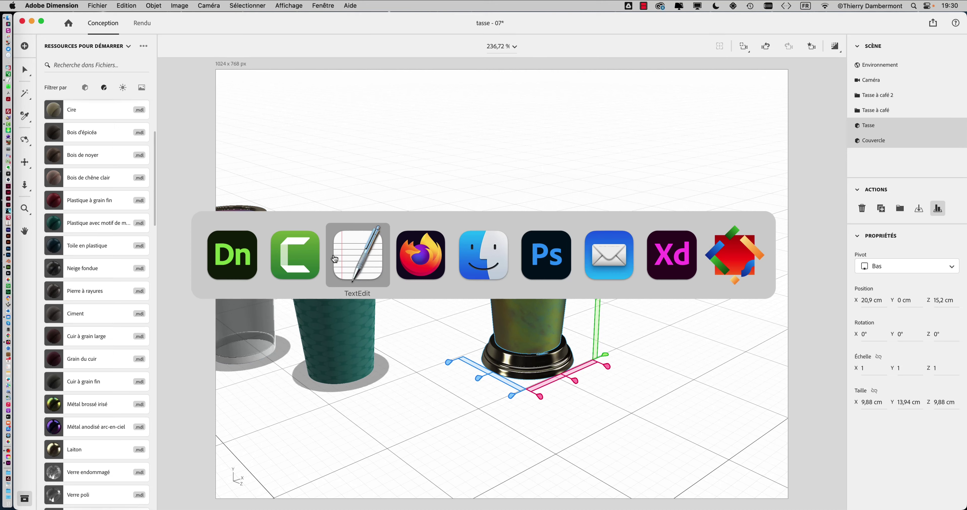
{"action": "left_click", "coordinate": [334, 259]}
{"action": "left_click", "coordinate": [647, 255]}
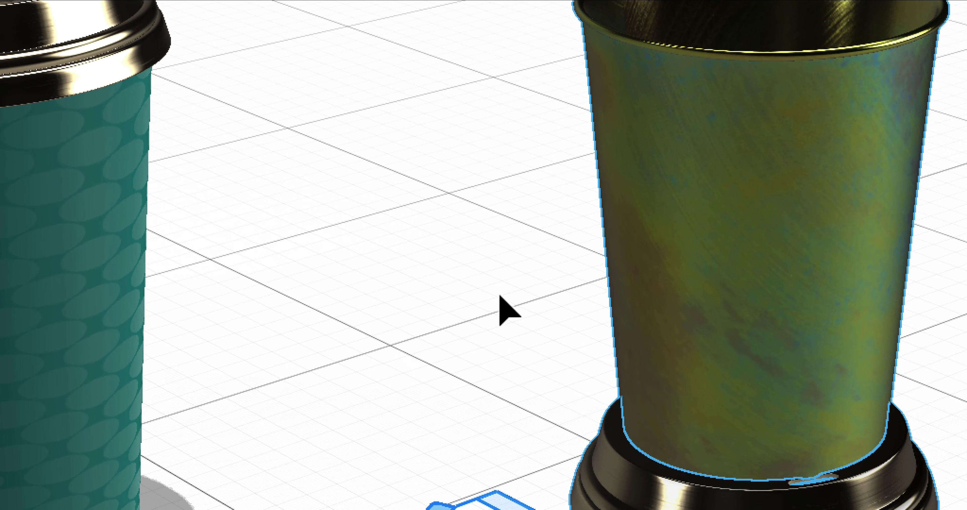
Step: Rotate the metal cup -42° on Y and lift it 3,5 cm above the lid base
{"action": "left_click", "coordinate": [502, 308]}
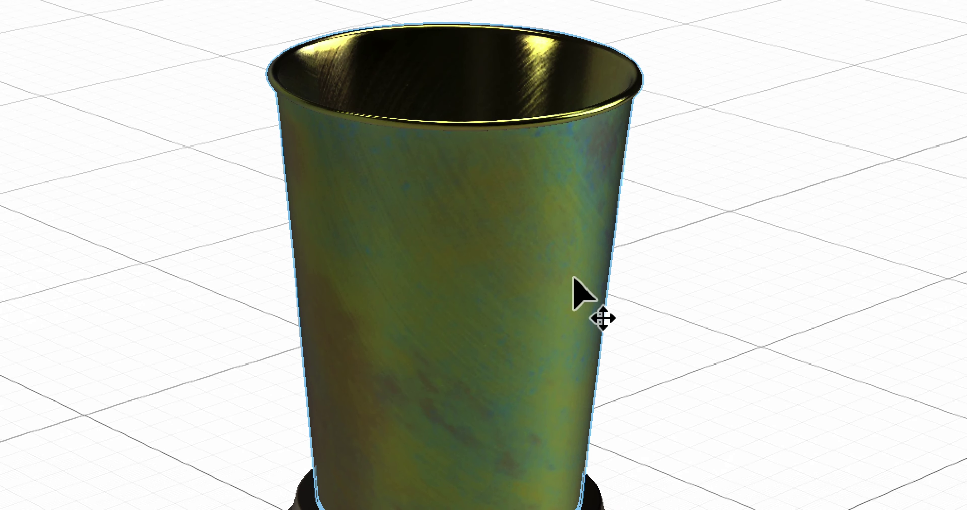
{"action": "left_click", "coordinate": [574, 278]}
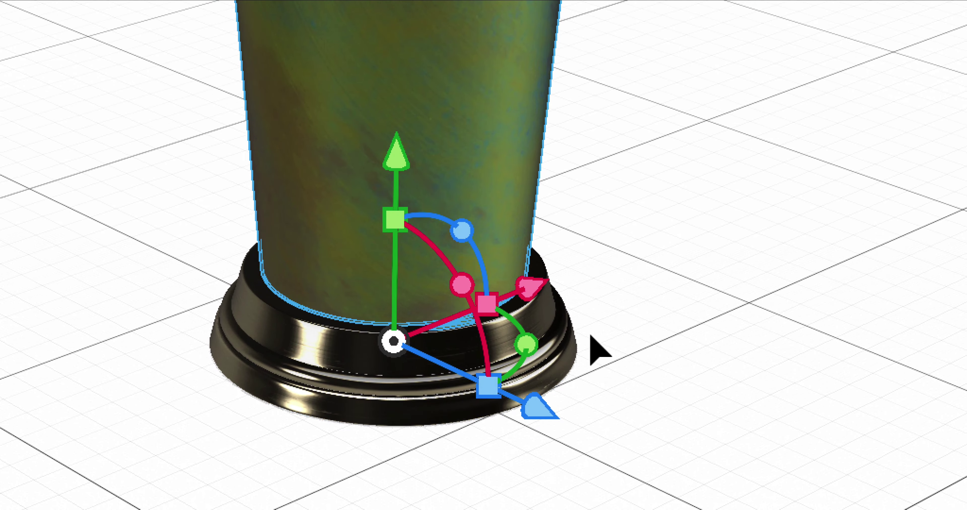
{"action": "right_click_drag", "start_coordinate": [592, 346], "coordinate": [588, 298]}
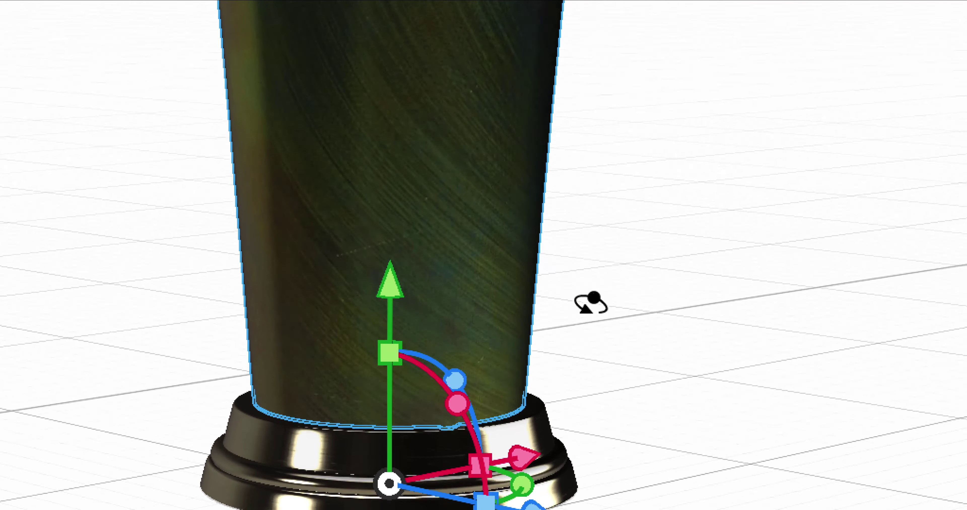
{"action": "left_click_drag", "start_coordinate": [553, 305], "coordinate": [557, 286]}
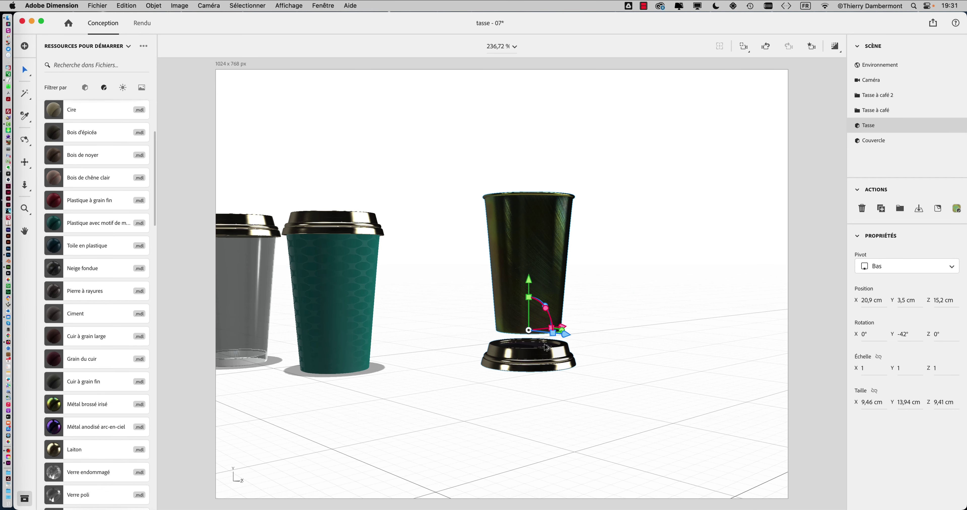
Step: Zoom in on the metal cup, drag it down onto the lid base, then lift it slightly
{"action": "scroll", "coordinate": [546, 347], "scroll_direction": "up", "scroll_amount": 2}
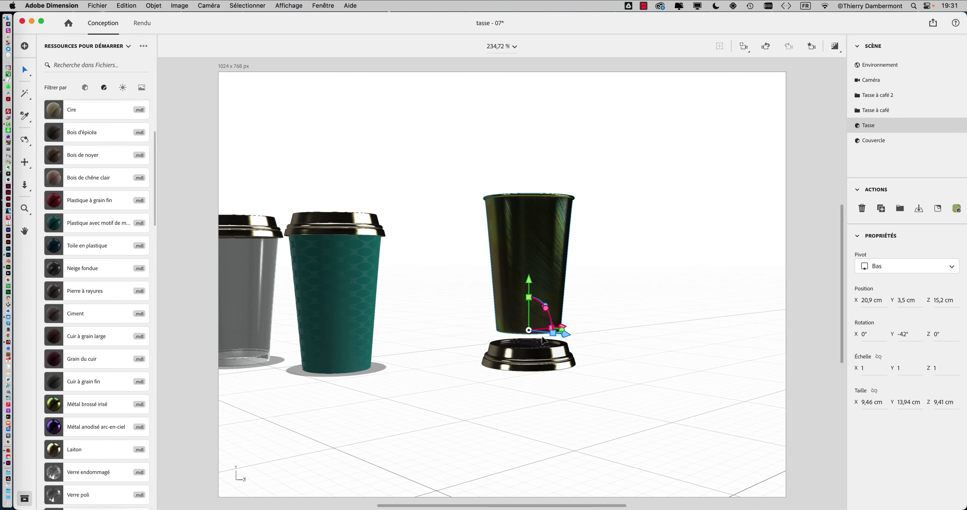
{"action": "scroll", "coordinate": [546, 347], "scroll_direction": "up", "scroll_amount": 2}
{"action": "scroll", "coordinate": [545, 348], "scroll_direction": "up", "scroll_amount": 3}
{"action": "scroll", "coordinate": [544, 349], "scroll_direction": "up", "scroll_amount": 3}
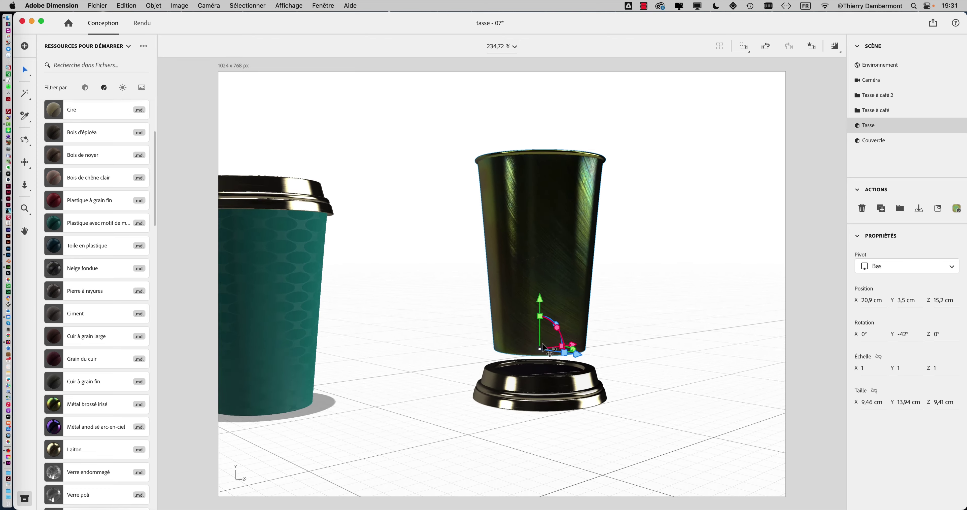
{"action": "scroll", "coordinate": [544, 349], "scroll_direction": "up", "scroll_amount": 3}
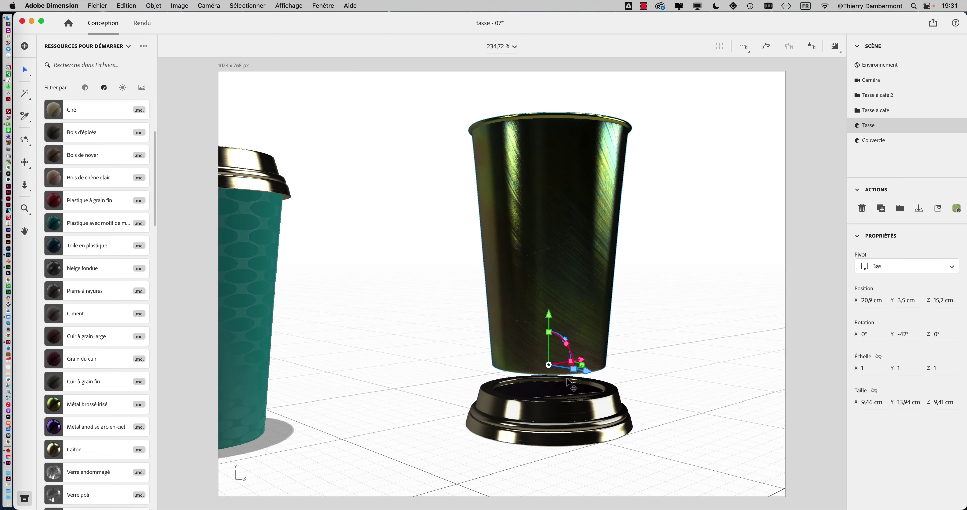
{"action": "scroll", "coordinate": [557, 363], "scroll_direction": "up", "scroll_amount": 2}
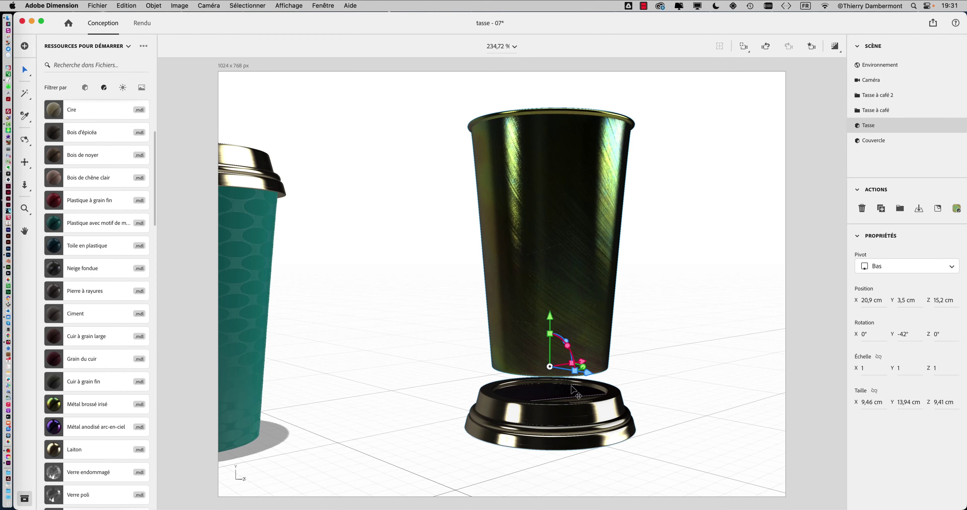
{"action": "middle_click_drag", "start_coordinate": [654, 385], "coordinate": [645, 351]}
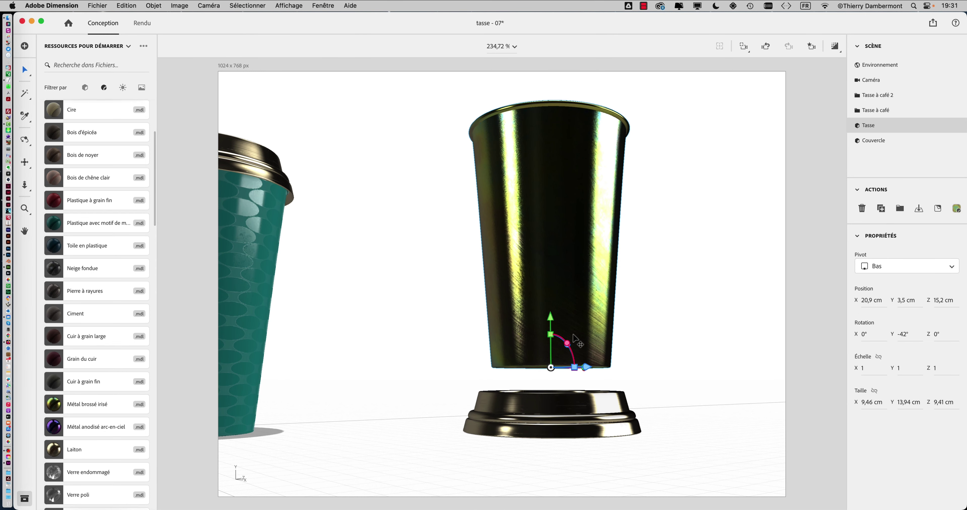
{"action": "left_click_drag", "start_coordinate": [551, 319], "coordinate": [555, 385]}
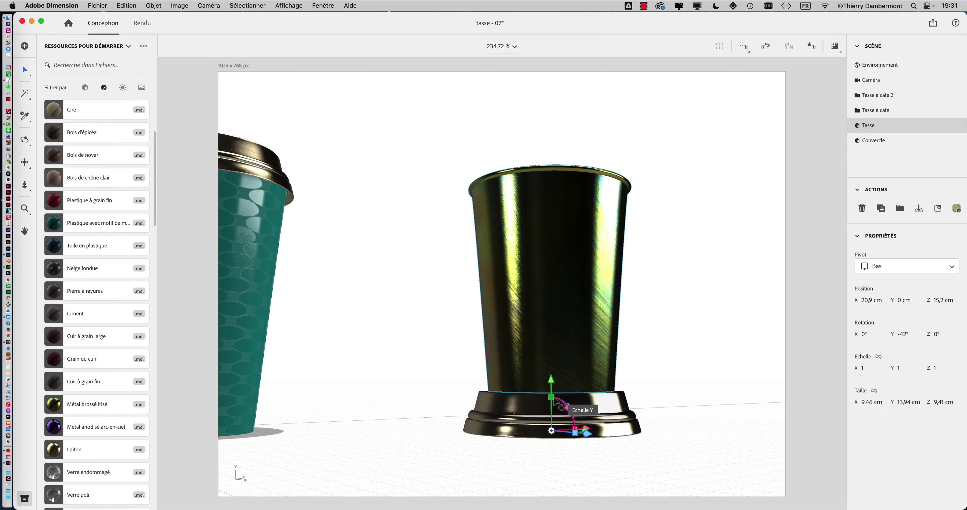
{"action": "left_click_drag", "start_coordinate": [555, 386], "coordinate": [556, 353]}
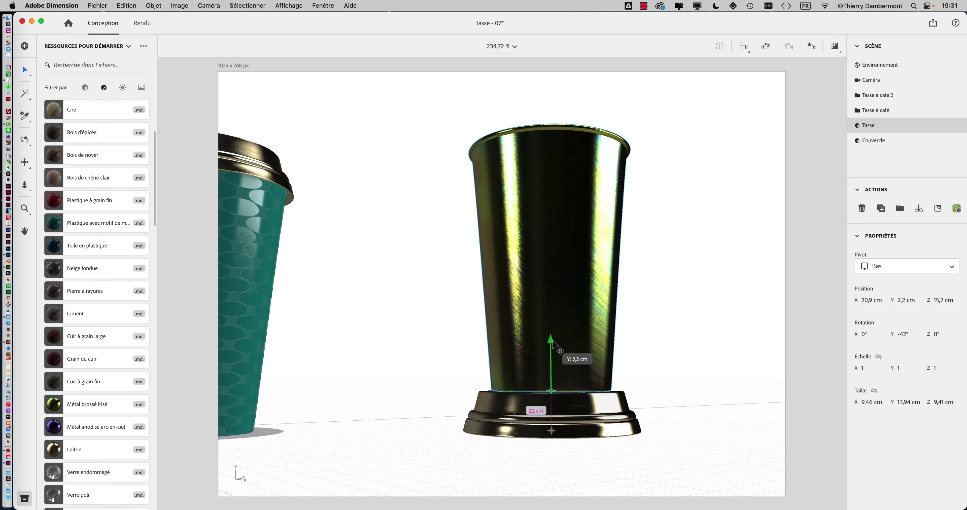
Step: Fine-tune the metal cup's Position Y to 1,7 cm so it nests in the lid
{"action": "left_click", "coordinate": [679, 353]}
{"action": "mouse_move", "coordinate": [660, 354]}
{"action": "middle_mouse_down"}
{"action": "mouse_move", "coordinate": [652, 378]}
{"action": "mouse_move", "coordinate": [592, 426]}
{"action": "middle_mouse_up"}
{"action": "left_click", "coordinate": [560, 381]}
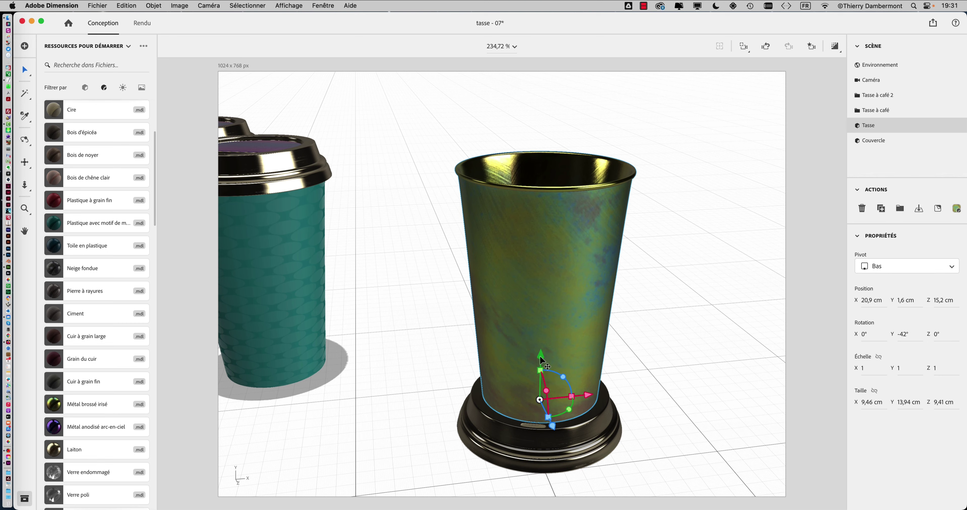
{"action": "left_click_drag", "start_coordinate": [540, 360], "coordinate": [544, 357]}
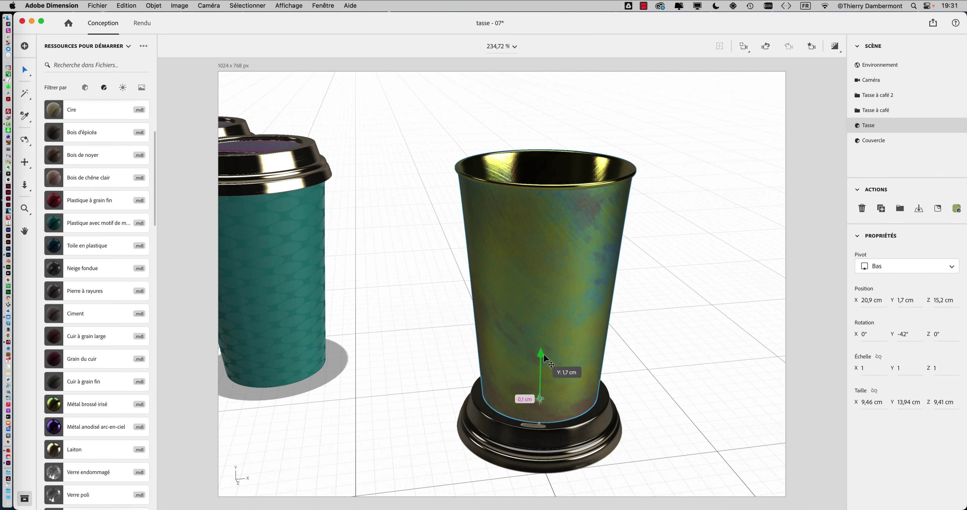
{"action": "left_click", "coordinate": [709, 378]}
{"action": "mouse_move", "coordinate": [708, 377]}
{"action": "middle_mouse_down"}
{"action": "mouse_move", "coordinate": [687, 309]}
{"action": "mouse_move", "coordinate": [580, 340]}
{"action": "mouse_move", "coordinate": [401, 365]}
{"action": "middle_mouse_up"}
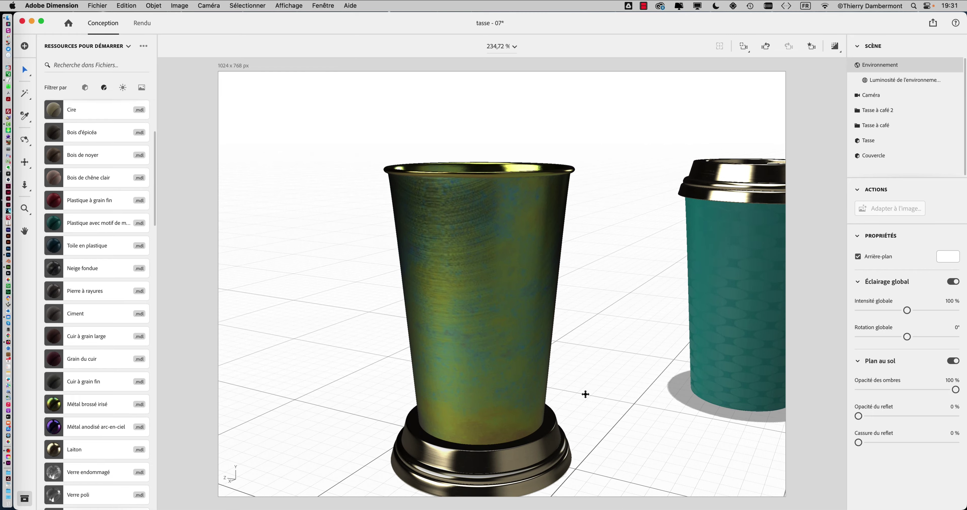
{"action": "mouse_move", "coordinate": [585, 395]}
{"action": "middle_mouse_down", "text": "shift"}
{"action": "mouse_move", "coordinate": [565, 351]}
{"action": "mouse_move", "coordinate": [402, 409]}
{"action": "mouse_move", "coordinate": [475, 428]}
{"action": "mouse_move", "coordinate": [715, 408]}
{"action": "mouse_move", "coordinate": [665, 356]}
{"action": "mouse_move", "coordinate": [640, 383]}
{"action": "mouse_move", "coordinate": [568, 401]}
{"action": "mouse_move", "coordinate": [611, 426]}
{"action": "mouse_move", "coordinate": [638, 385]}
{"action": "middle_mouse_up", "text": "shift"}
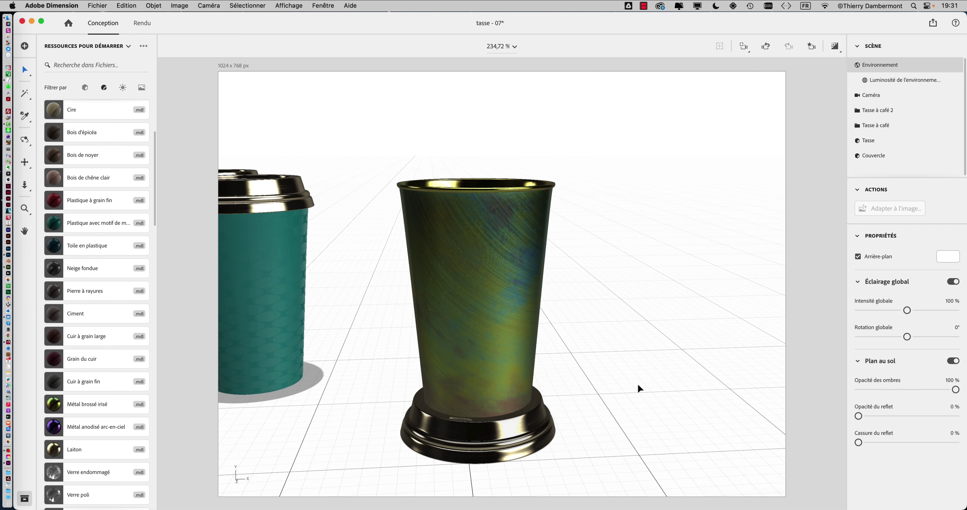
Step: In Firefox, open and browse the Autodesk CAD drawing software page, then show the blank new tab
{"action": "key", "text": "super+Tab"}
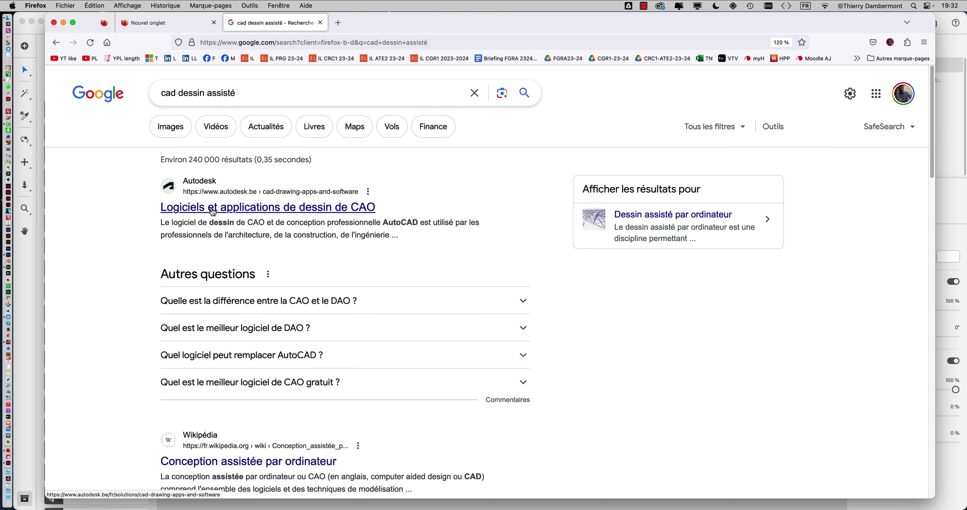
{"action": "left_click", "coordinate": [212, 209]}
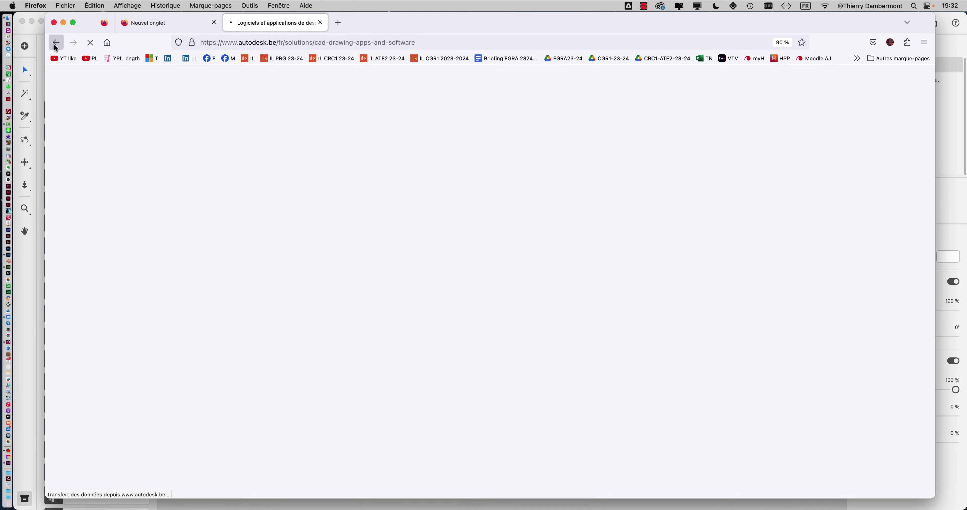
{"action": "scroll", "coordinate": [384, 287], "scroll_direction": "down", "scroll_amount": 1}
{"action": "scroll", "coordinate": [386, 292], "scroll_direction": "down", "scroll_amount": 6}
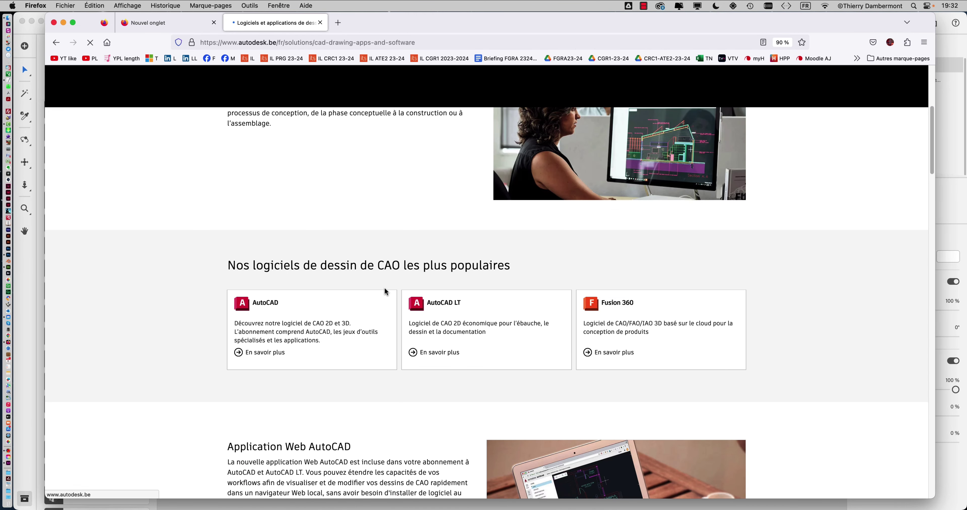
{"action": "scroll", "coordinate": [385, 292], "scroll_direction": "down", "scroll_amount": 1}
{"action": "scroll", "coordinate": [384, 292], "scroll_direction": "down", "scroll_amount": 5}
{"action": "scroll", "coordinate": [384, 291], "scroll_direction": "down", "scroll_amount": 5}
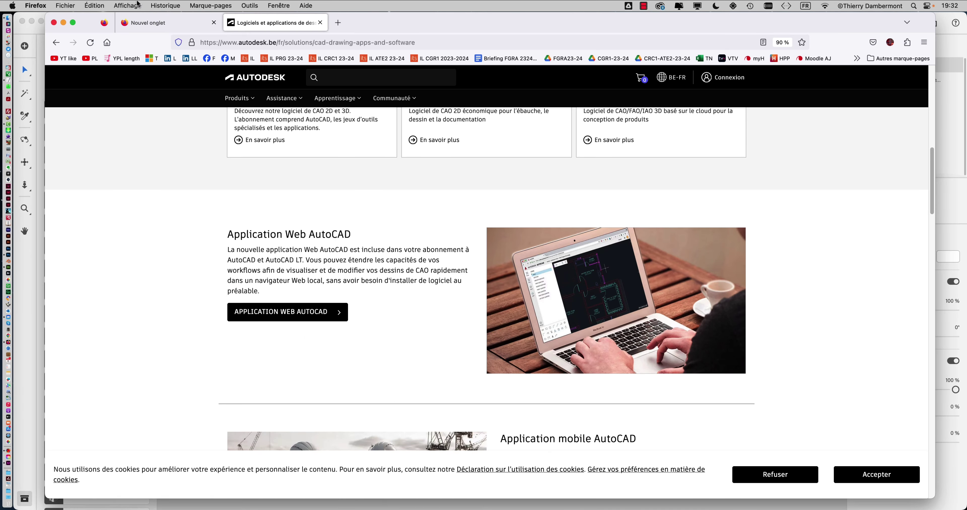
{"action": "left_click", "coordinate": [145, 23]}
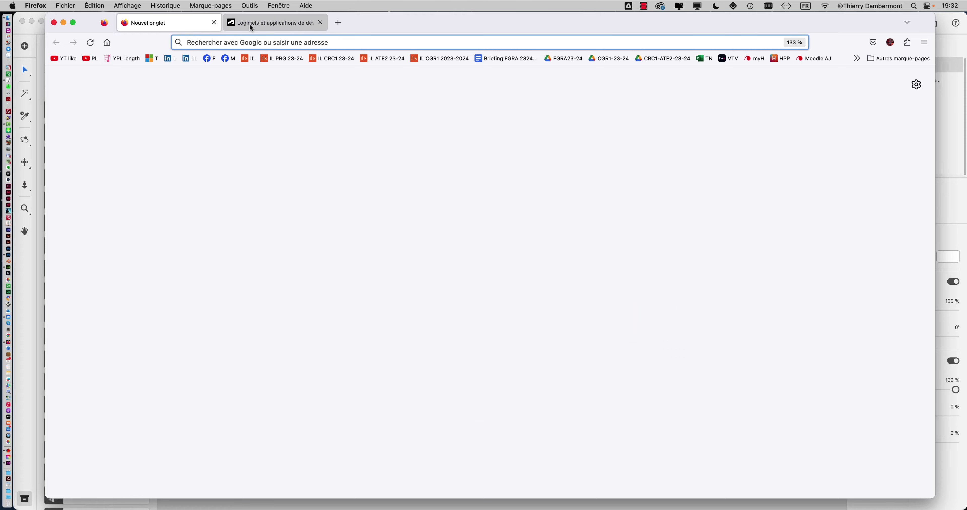
Step: Return from the Autodesk page to the Google results and view Images for 'cad dessin assisté'
{"action": "left_click", "coordinate": [252, 23]}
{"action": "left_click", "coordinate": [61, 46]}
{"action": "scroll", "coordinate": [562, 309], "scroll_direction": "down", "scroll_amount": 5}
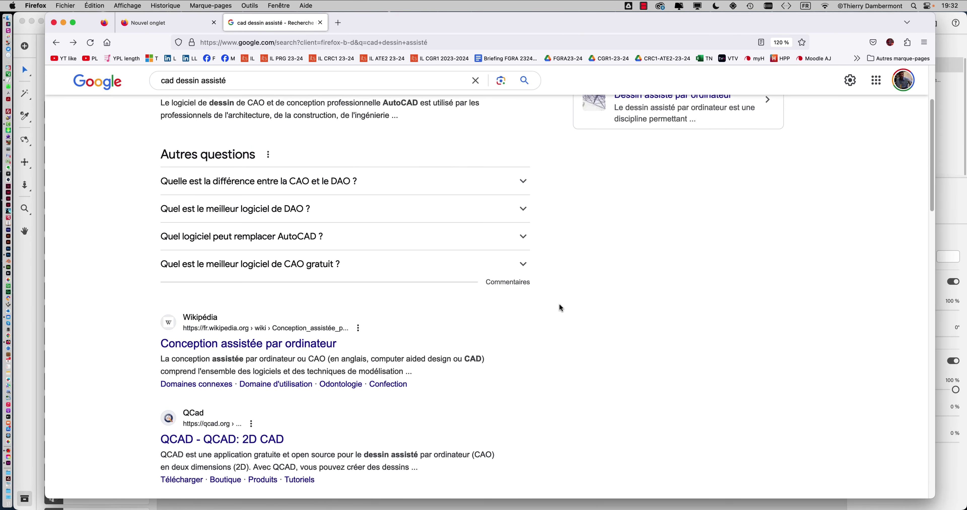
{"action": "scroll", "coordinate": [174, 206], "scroll_direction": "down", "scroll_amount": 3}
{"action": "scroll", "coordinate": [174, 206], "scroll_direction": "up", "scroll_amount": 5}
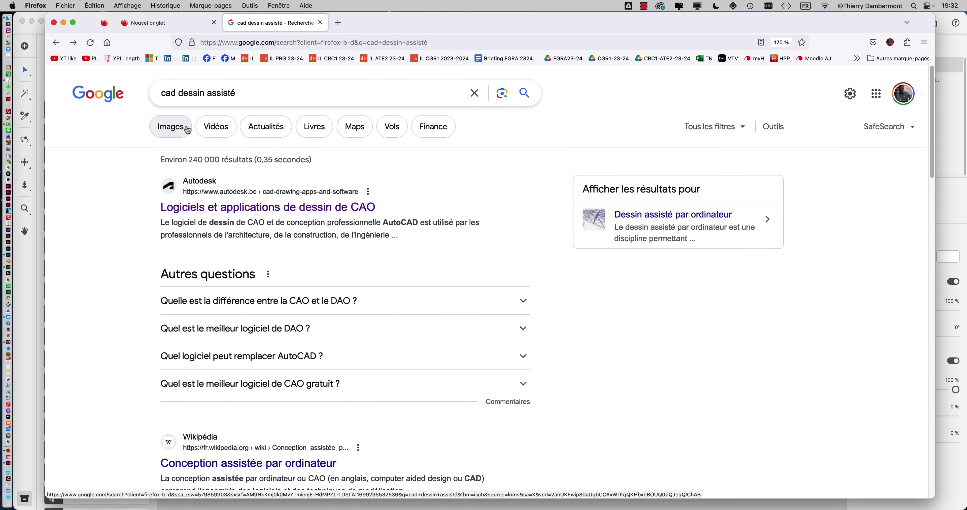
{"action": "left_click", "coordinate": [190, 127]}
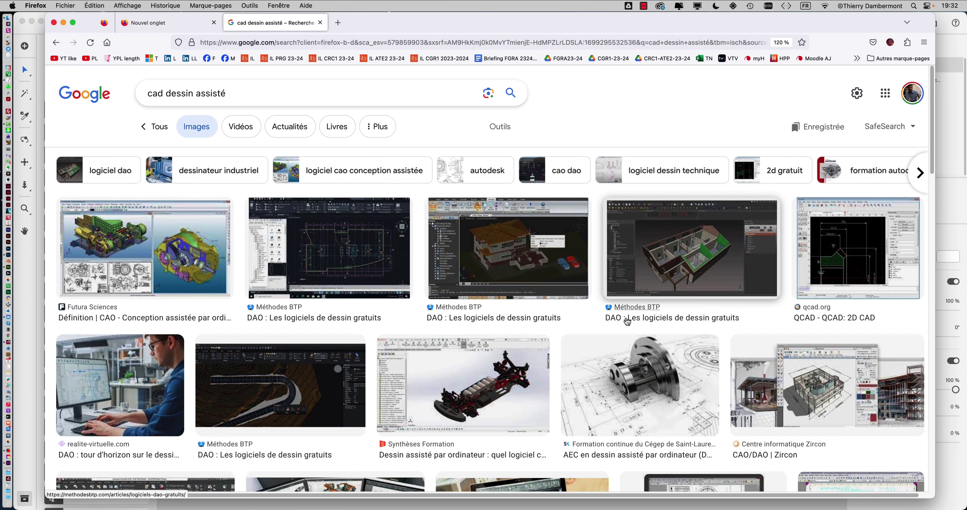
{"action": "scroll", "coordinate": [693, 308], "scroll_direction": "down", "scroll_amount": 4}
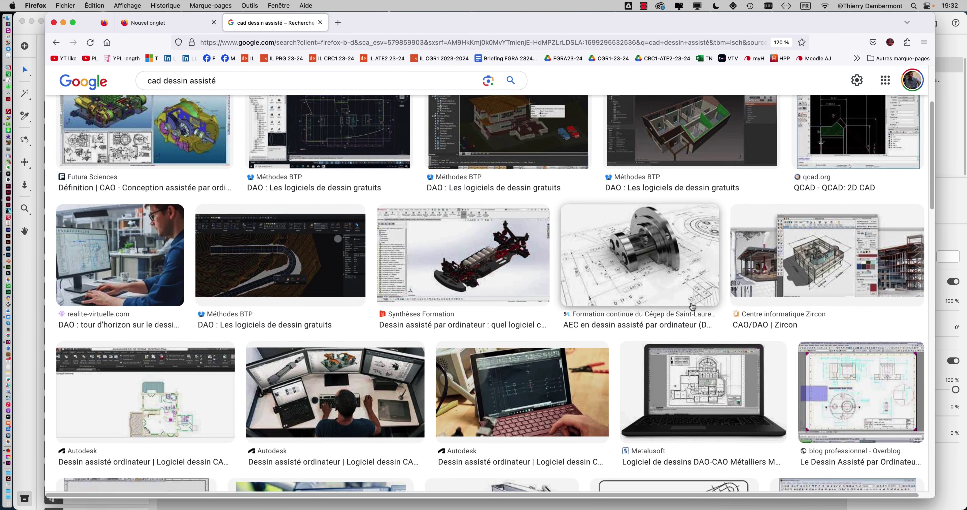